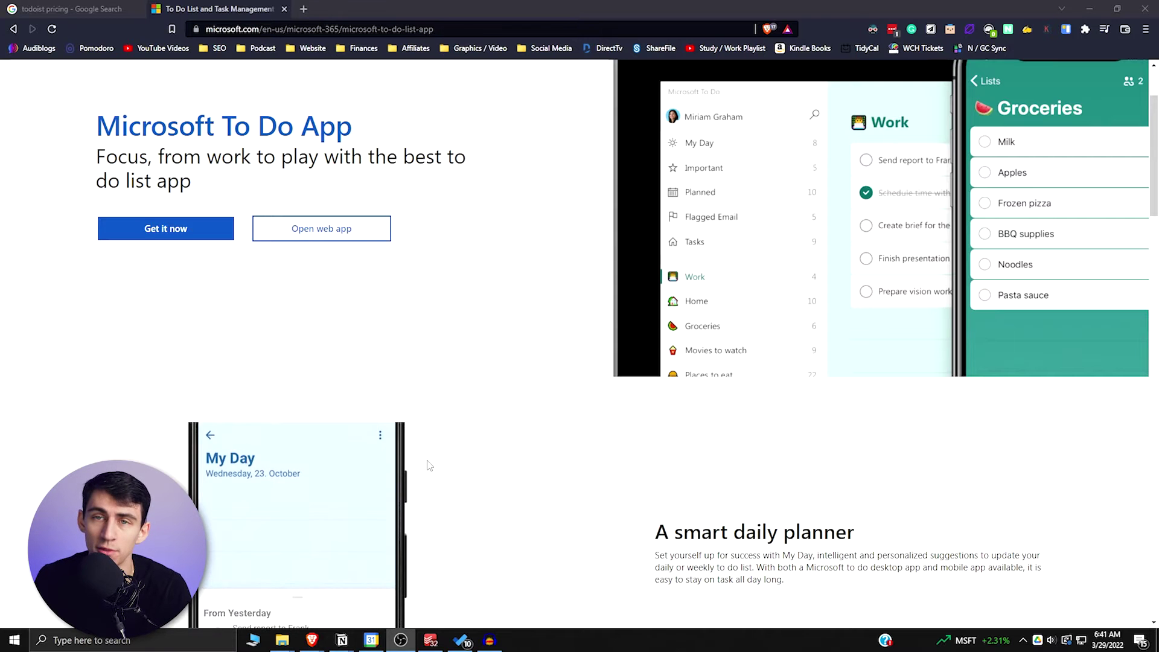
Scroll through the Microsoft To Do product page, then switch to the Todoist pricing tab
{"action": "scroll", "coordinate": [447, 393], "scroll_direction": "down", "scroll_amount": 2}
{"action": "scroll", "coordinate": [460, 315], "scroll_direction": "down", "scroll_amount": 8}
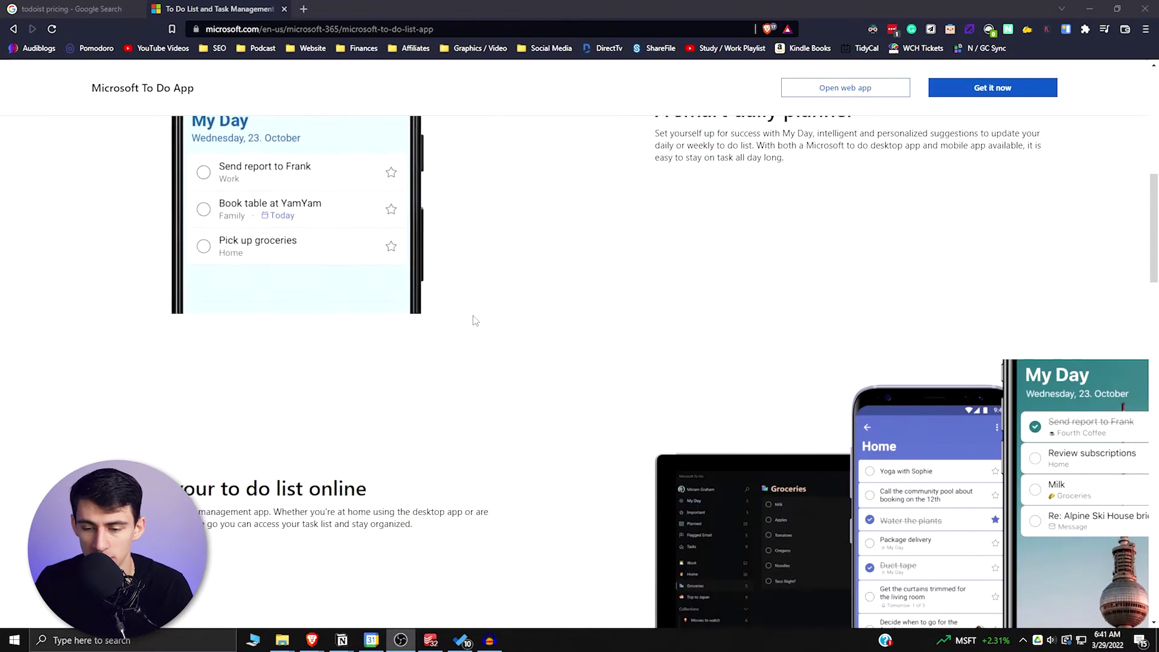
{"action": "scroll", "coordinate": [624, 370], "scroll_direction": "down", "scroll_amount": 1}
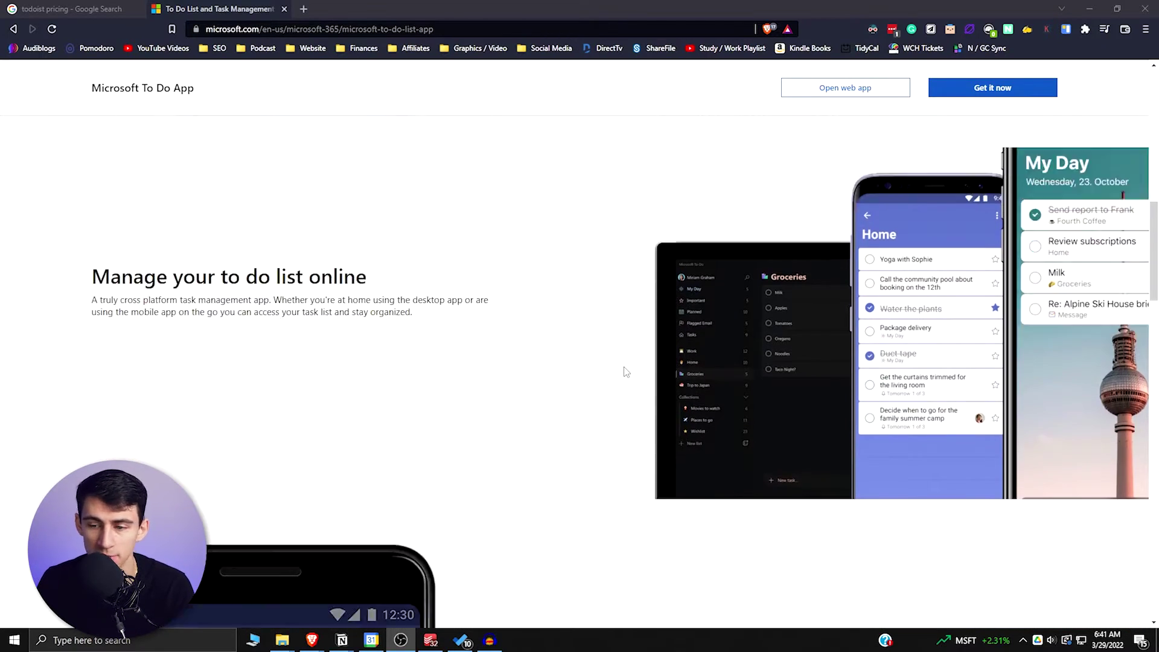
{"action": "scroll", "coordinate": [624, 365], "scroll_direction": "up", "scroll_amount": 4}
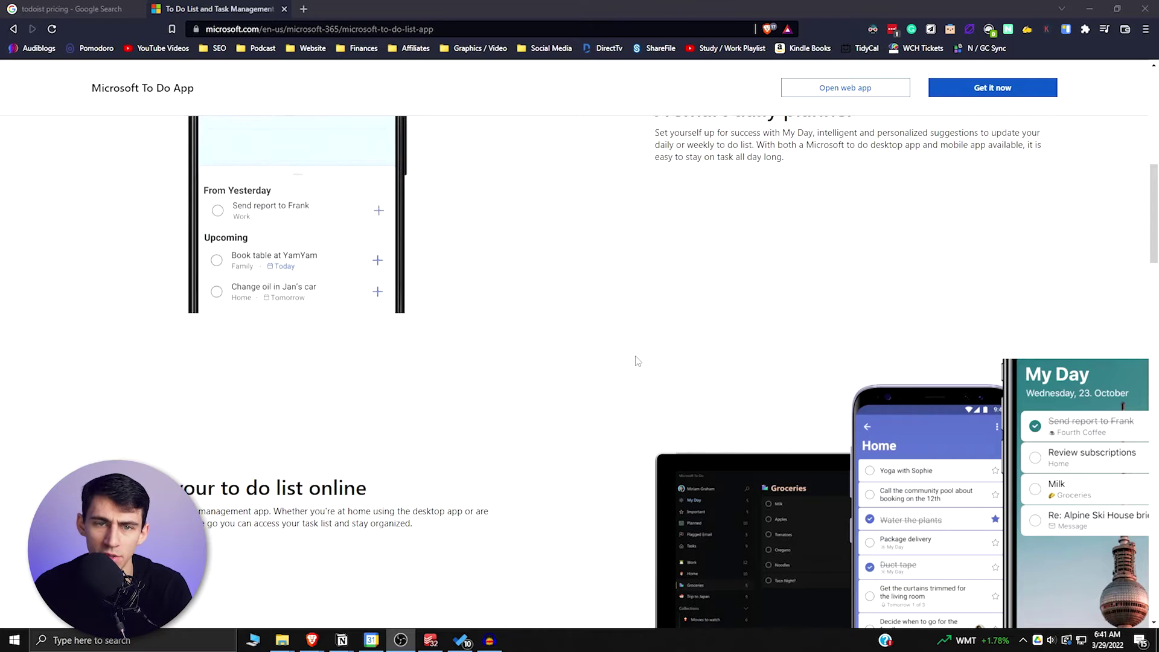
{"action": "scroll", "coordinate": [636, 361], "scroll_direction": "down", "scroll_amount": 3}
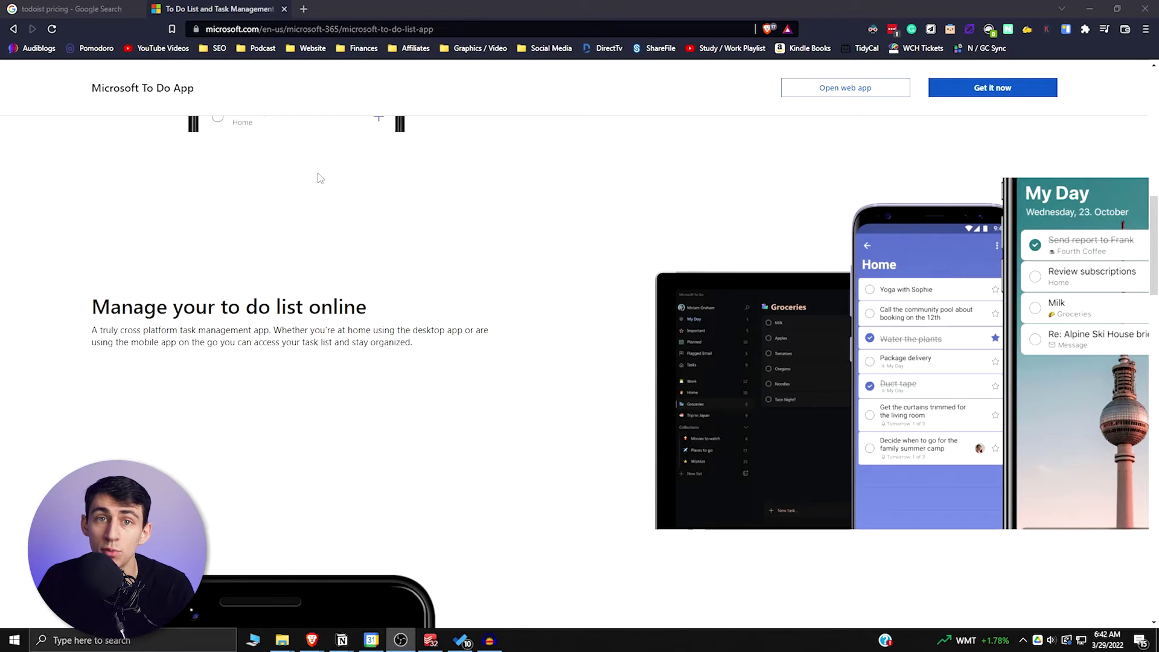
{"action": "key", "text": "ctrl+shift+Tab"}
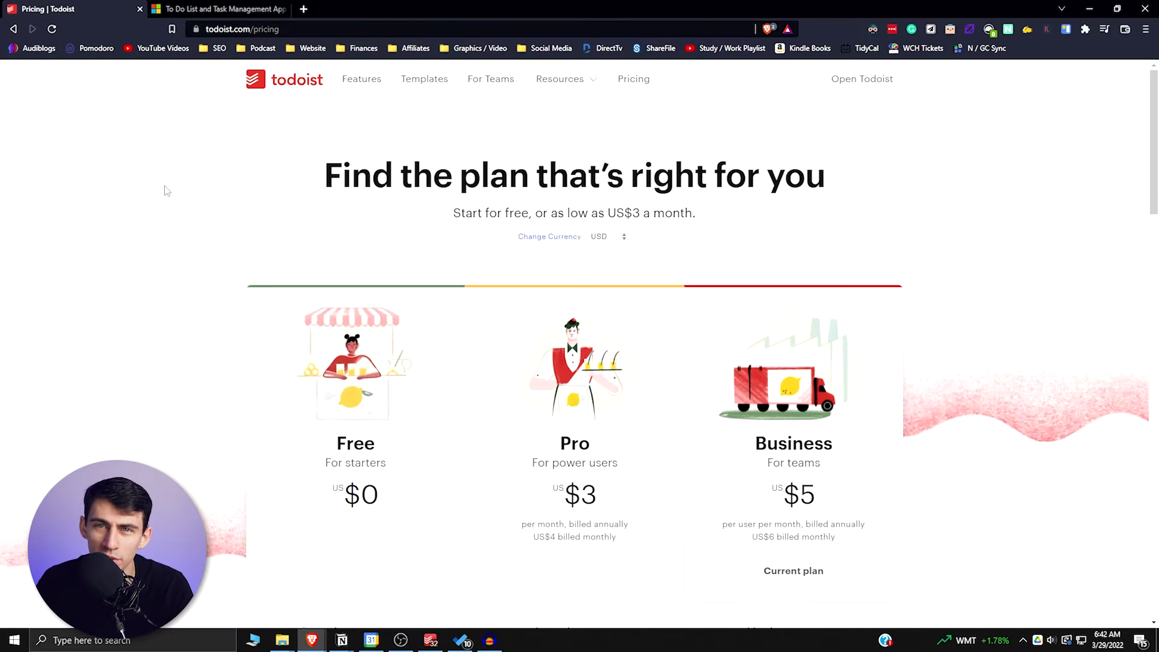
Read the feature lists of the Todoist Free ($0), Pro ($3) and Business ($5) plans
{"action": "scroll", "coordinate": [181, 205], "scroll_direction": "down", "scroll_amount": 4}
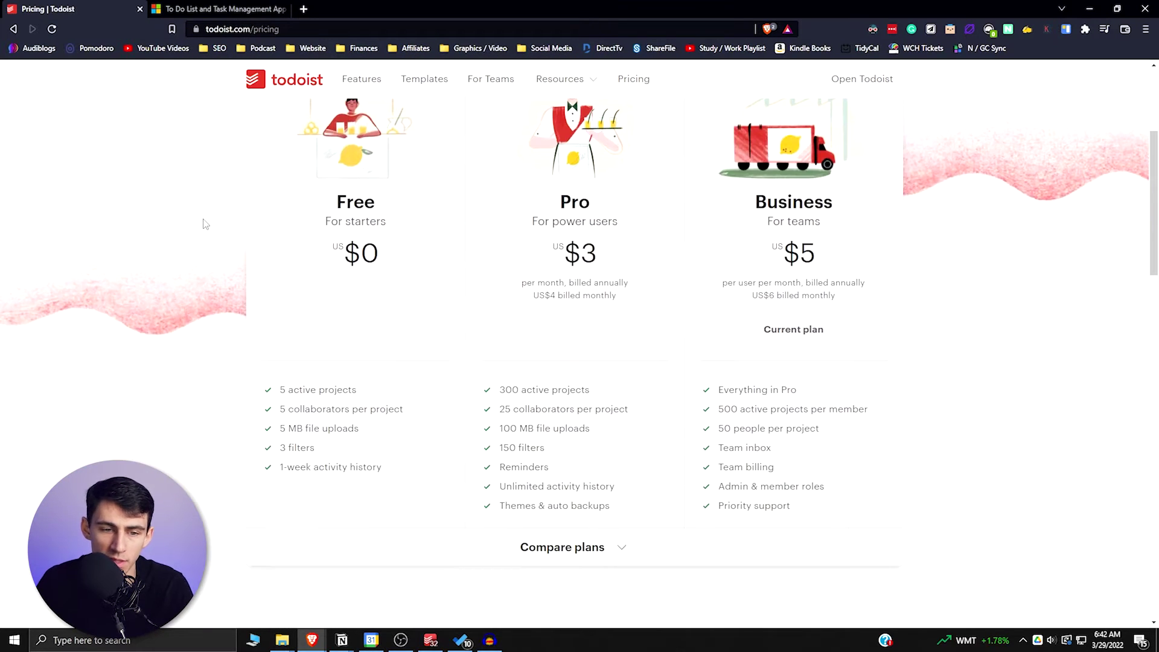
{"action": "scroll", "coordinate": [206, 224], "scroll_direction": "up", "scroll_amount": 1}
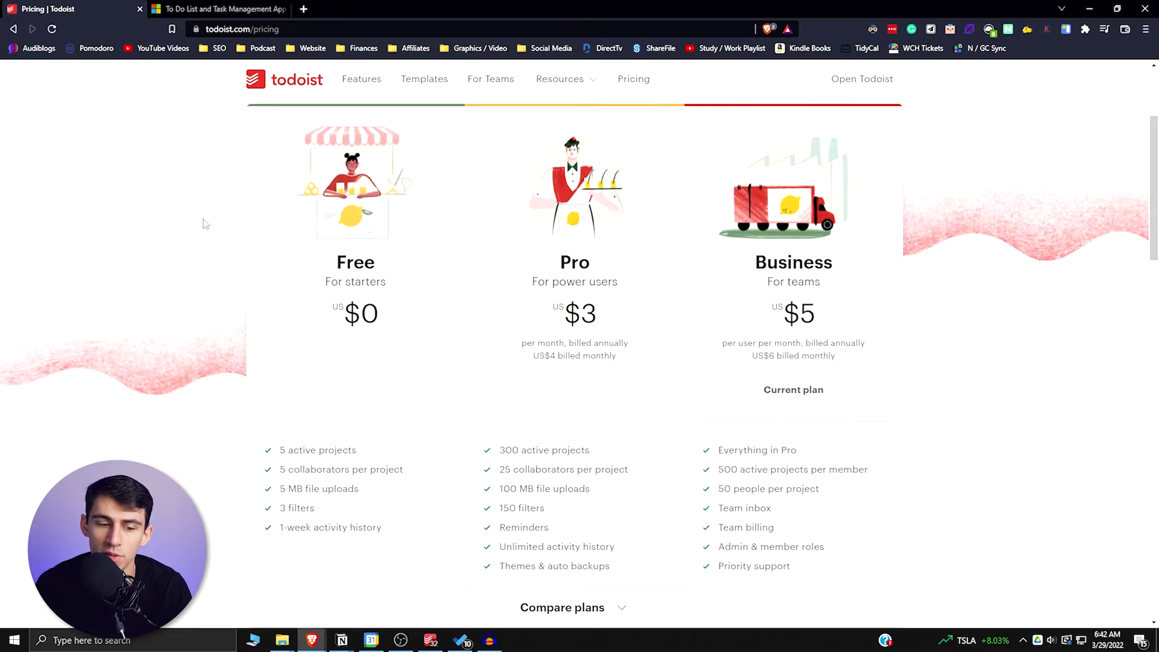
{"action": "scroll", "coordinate": [228, 272], "scroll_direction": "down", "scroll_amount": 1}
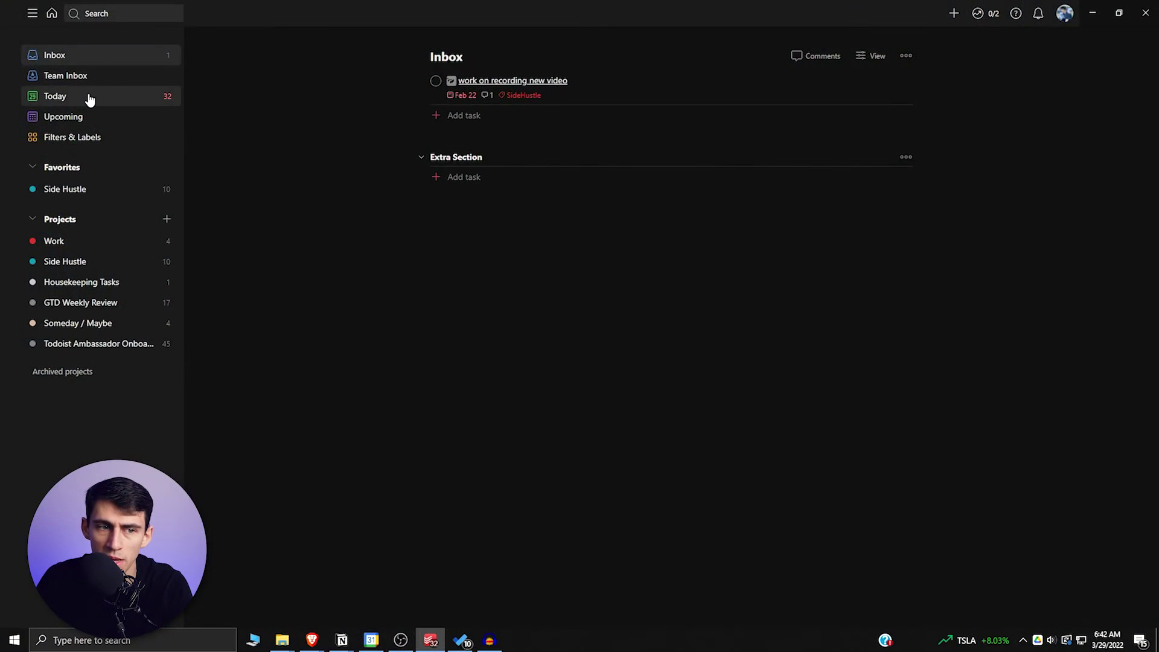
{"action": "left_click", "coordinate": [89, 98]}
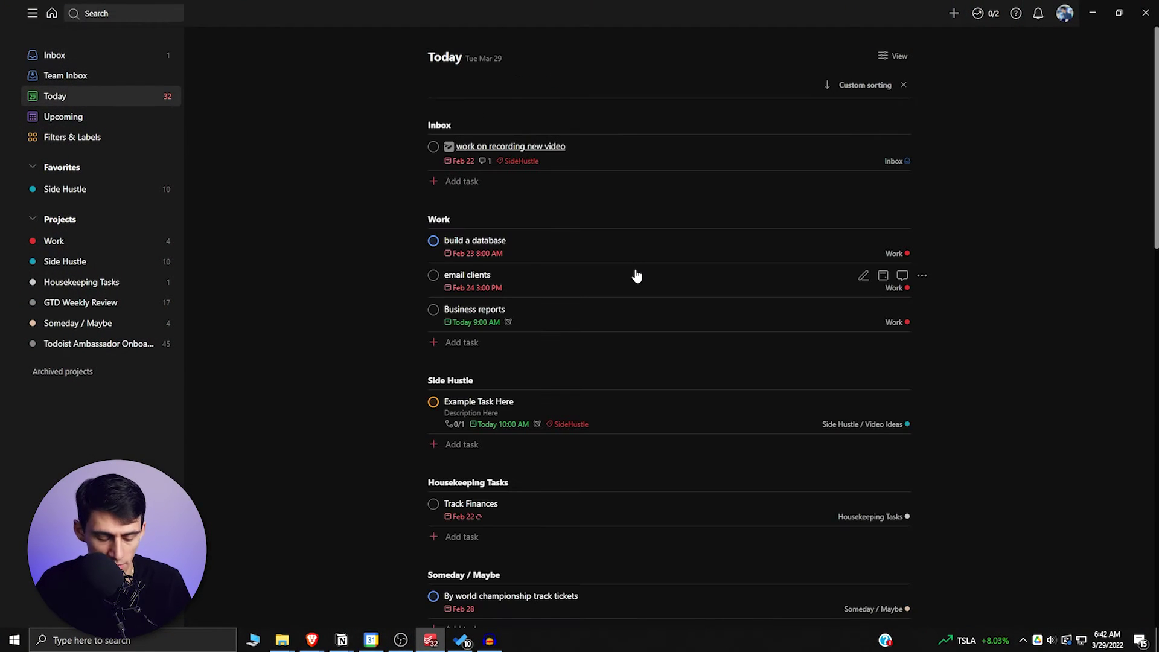
{"action": "key", "text": "a"}
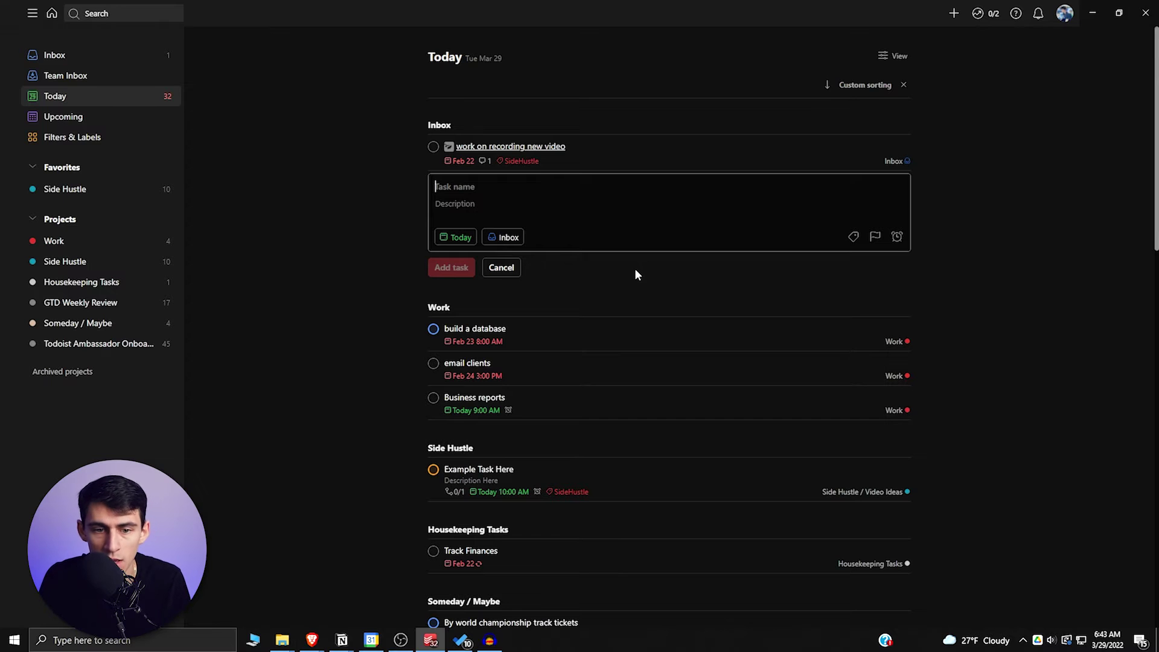
{"action": "type", "text": "Make"}
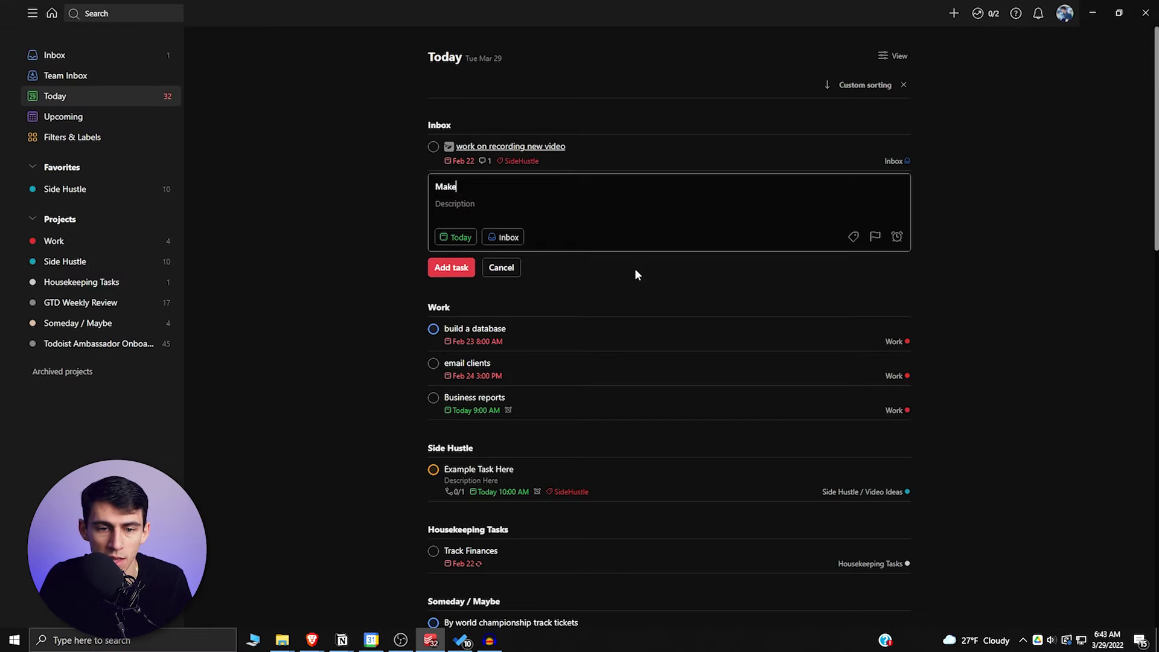
{"action": "type", "text": " a task happen"}
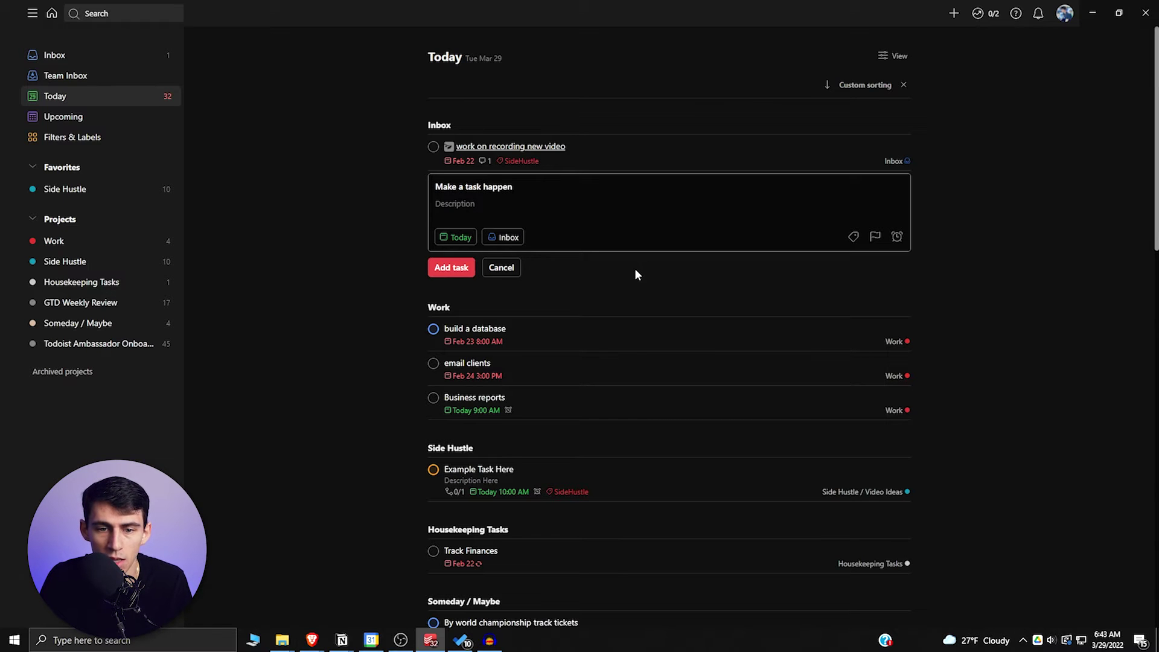
{"action": "type", "text": " at 9am tom"}
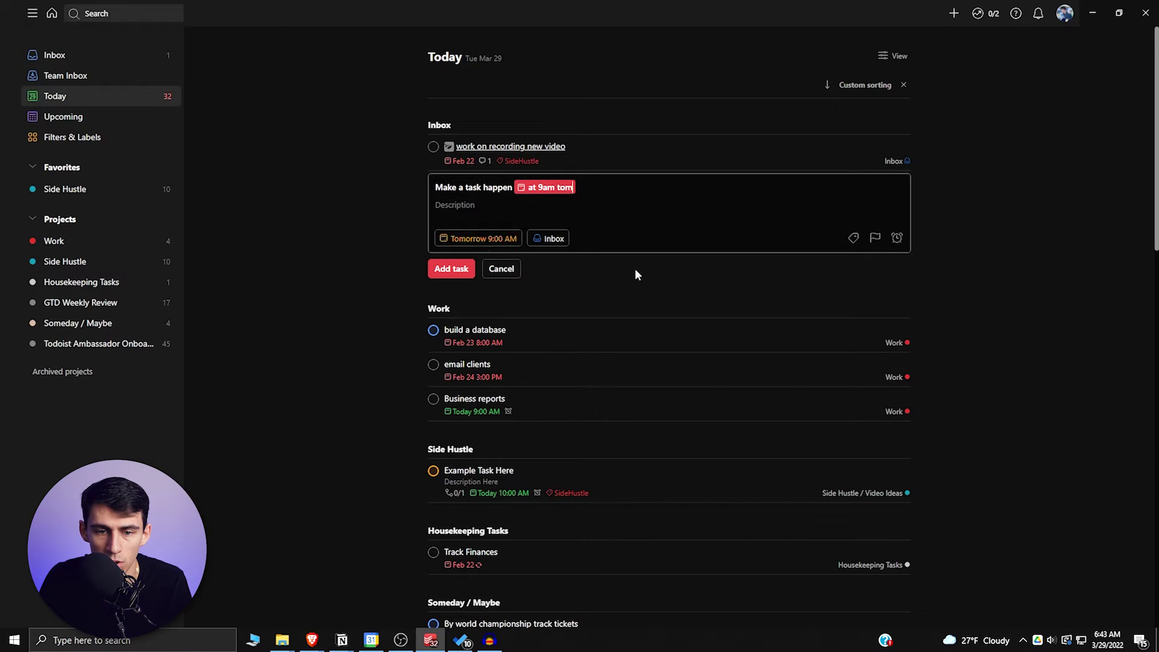
{"action": "type", "text": "orrowp1 #"}
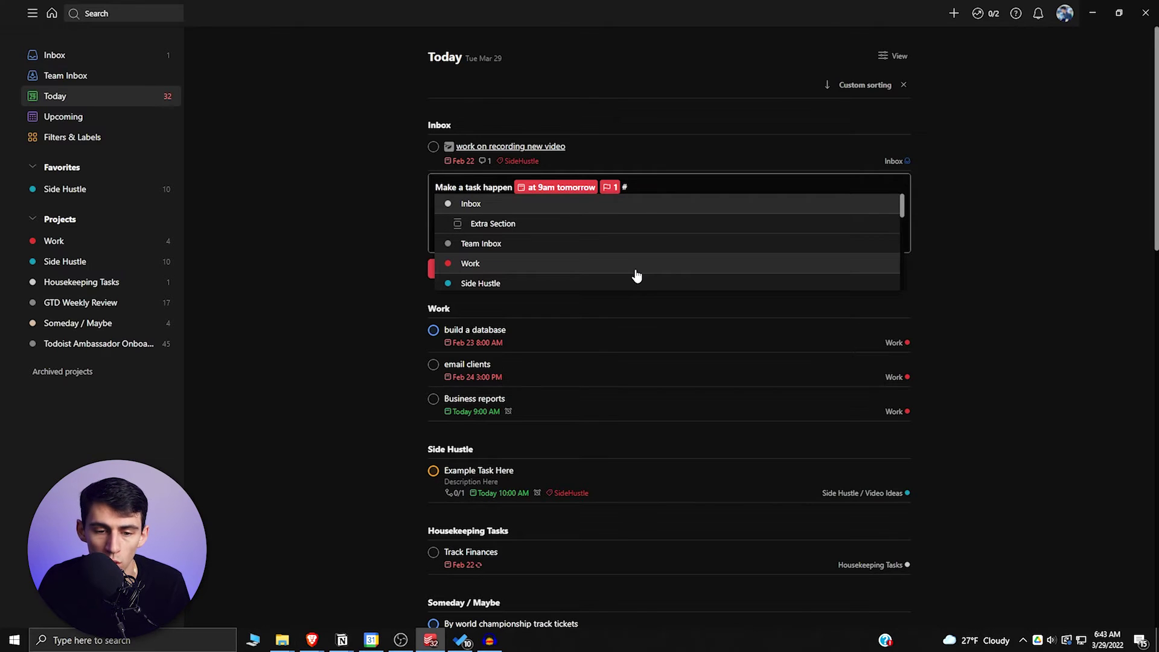
{"action": "left_click", "coordinate": [635, 266]}
{"action": "type", "text": "@"}
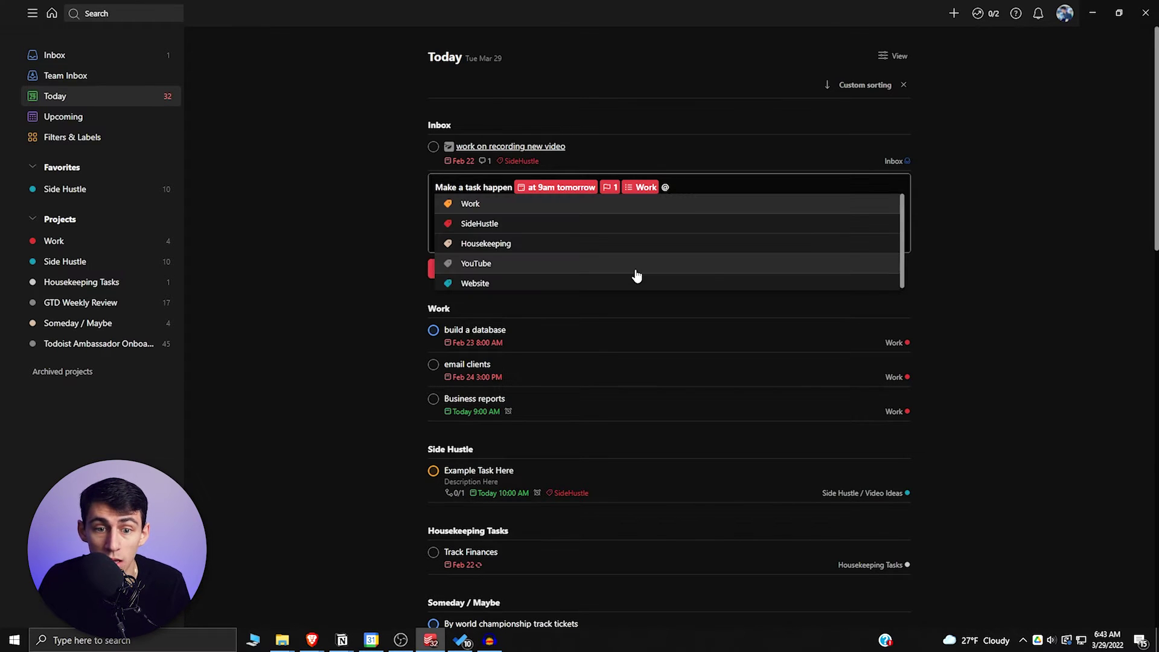
{"action": "type", "text": "wo"}
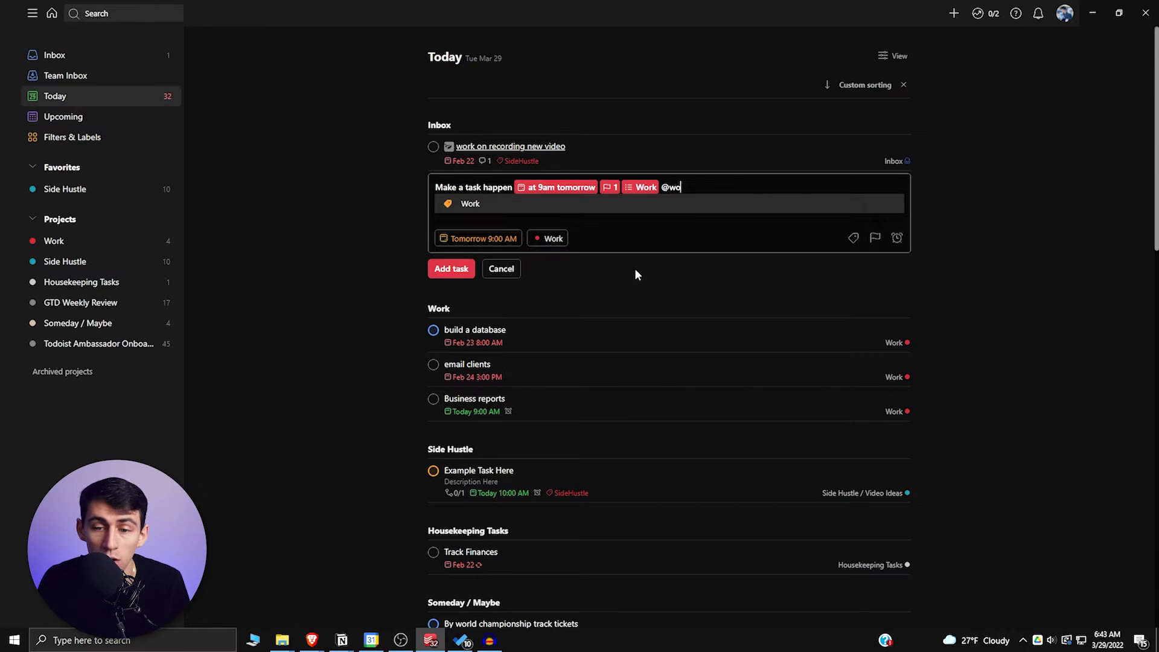
{"action": "key", "text": "Return"}
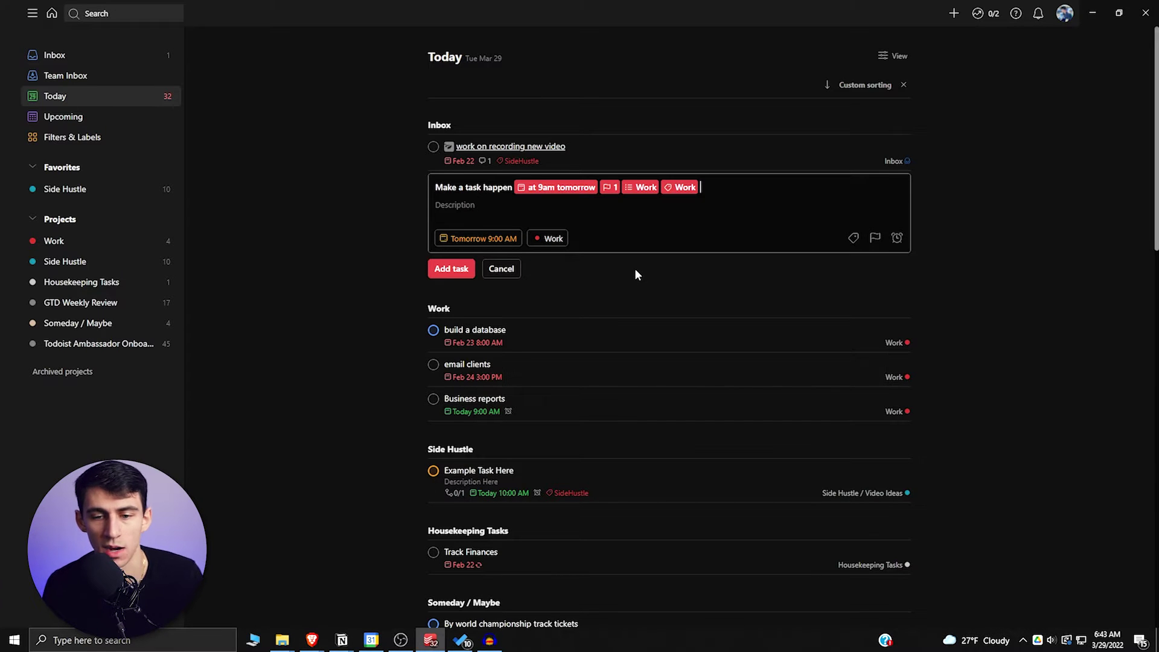
{"action": "key", "text": "Return"}
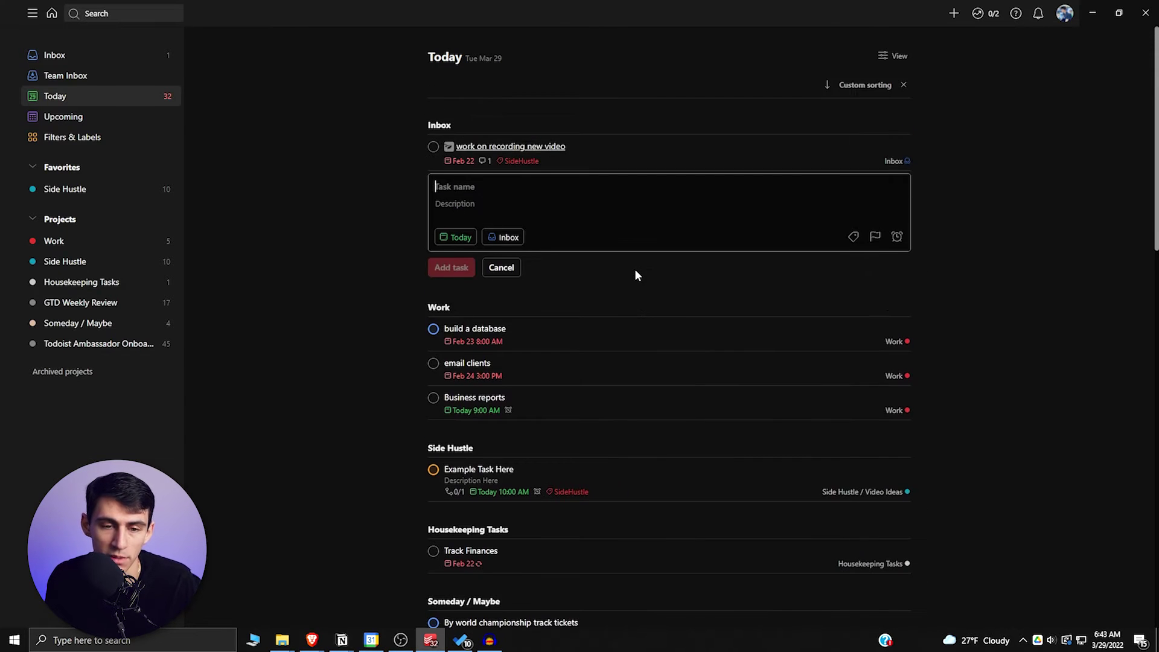
Close the empty task editor and switch to the Upcoming view
{"action": "key", "text": "Escape"}
{"action": "key", "text": "g"}
{"action": "key", "text": "u"}
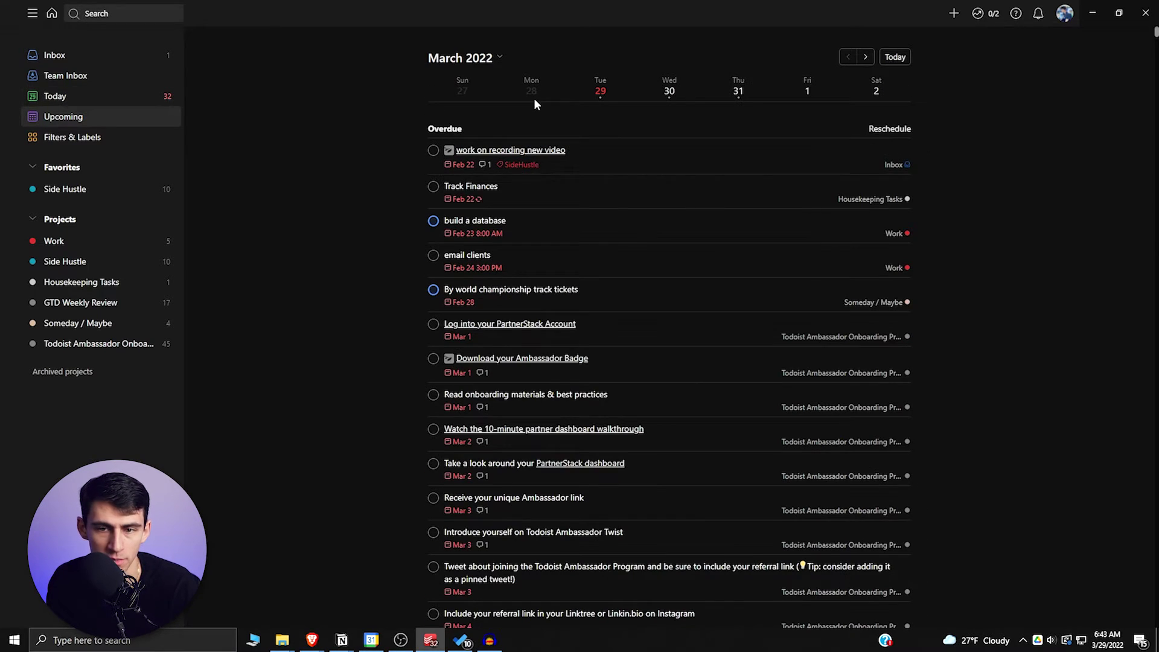
{"action": "scroll", "coordinate": [531, 241], "scroll_direction": "down", "scroll_amount": 10}
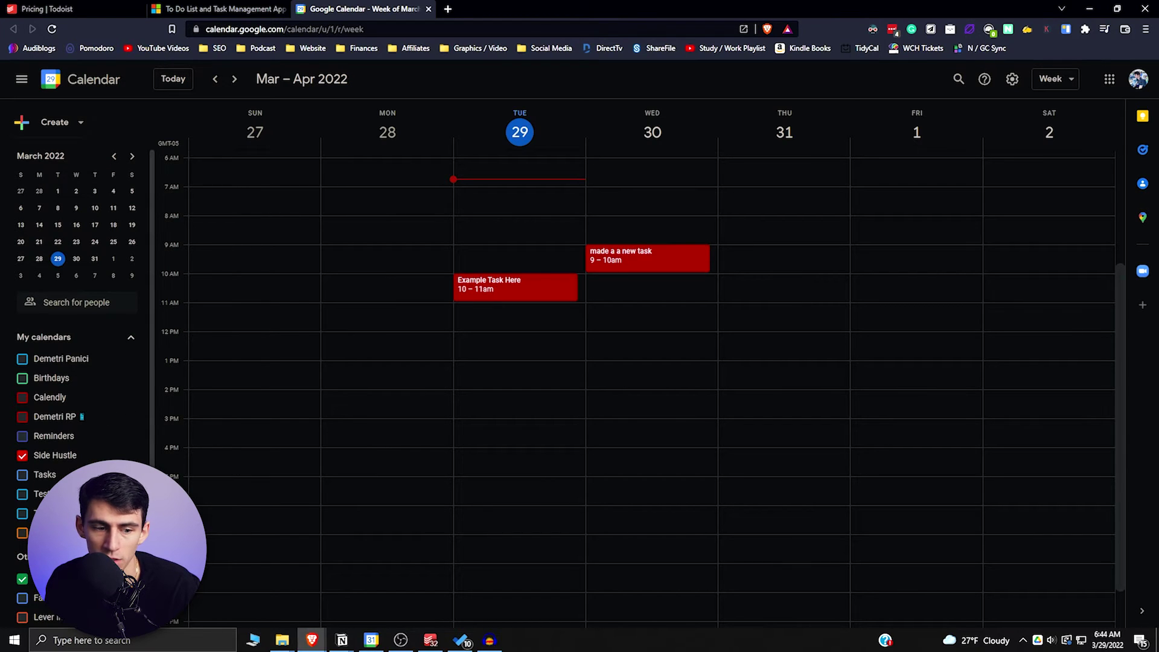
Confirm 'Make a task happen' shows in Google Calendar Wednesday March 30, 9–10am, then return to To Do
{"action": "left_click", "coordinate": [610, 268]}
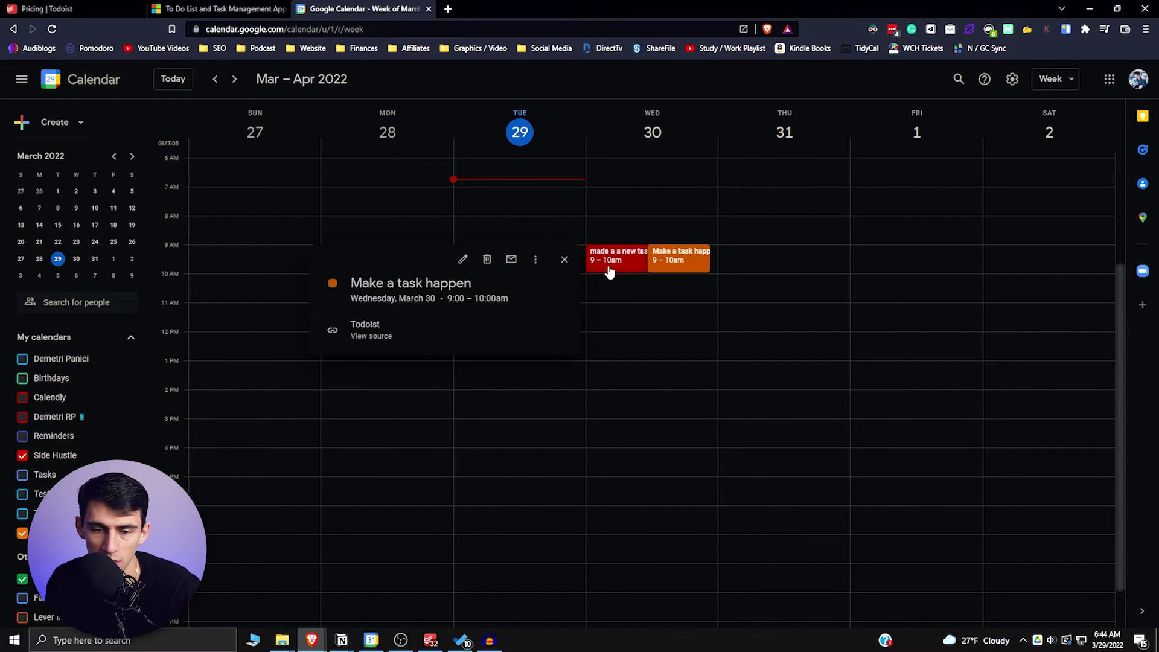
{"action": "left_click", "coordinate": [610, 270]}
{"action": "left_click", "coordinate": [694, 260]}
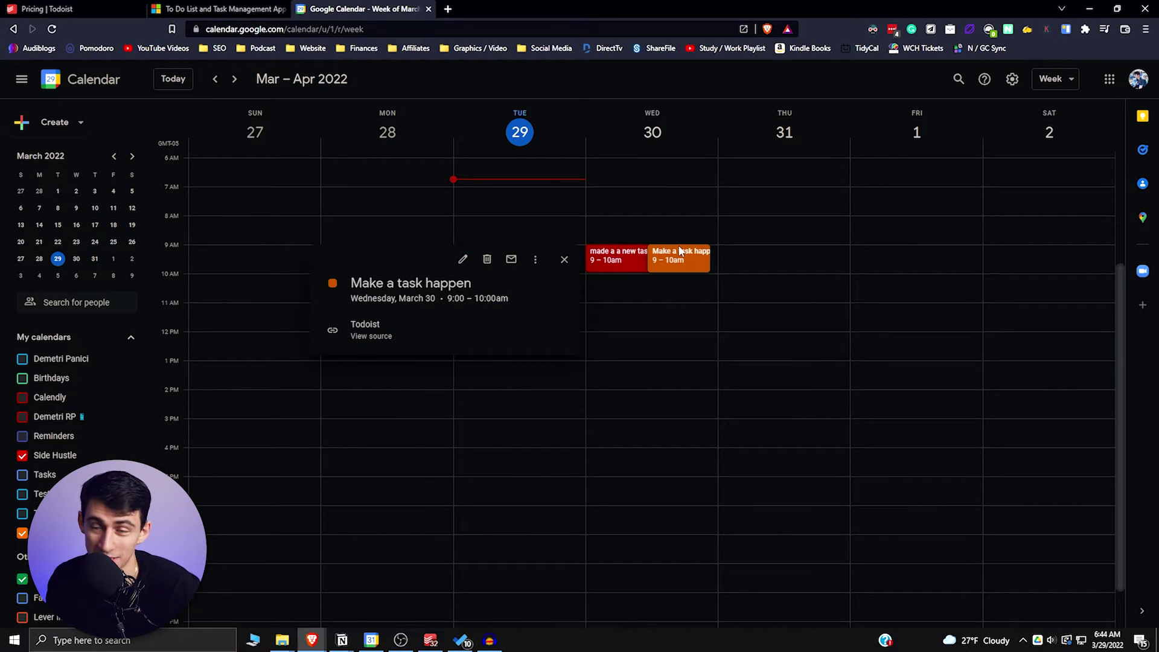
{"action": "key", "text": "alt+Left"}
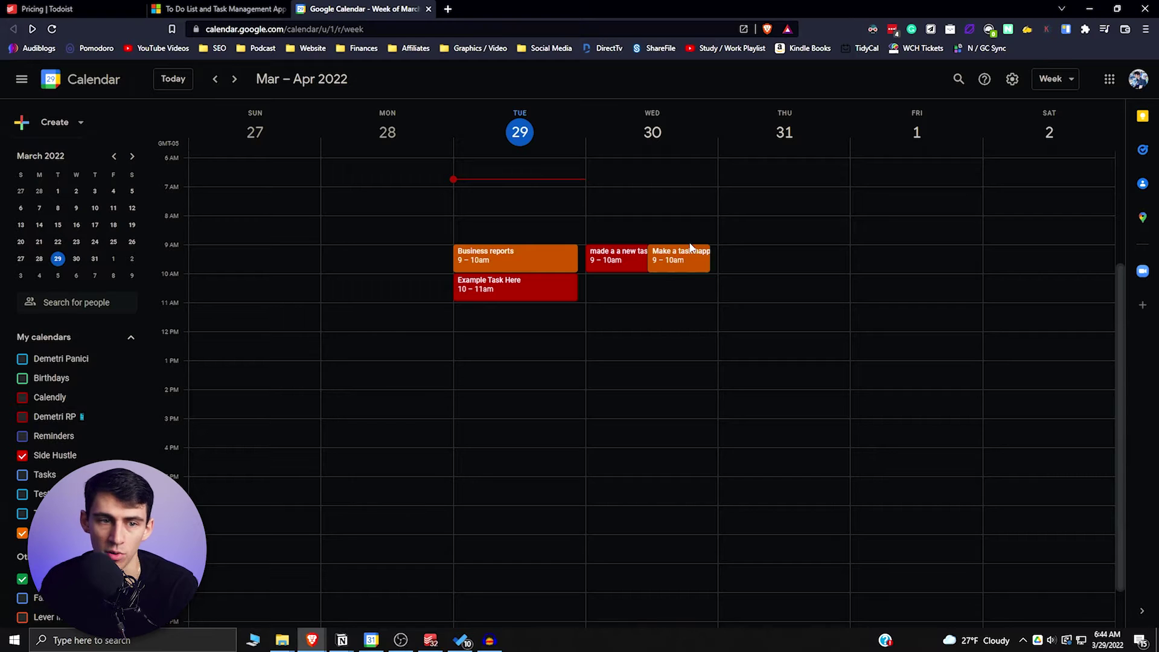
{"action": "key", "text": "alt+Tab"}
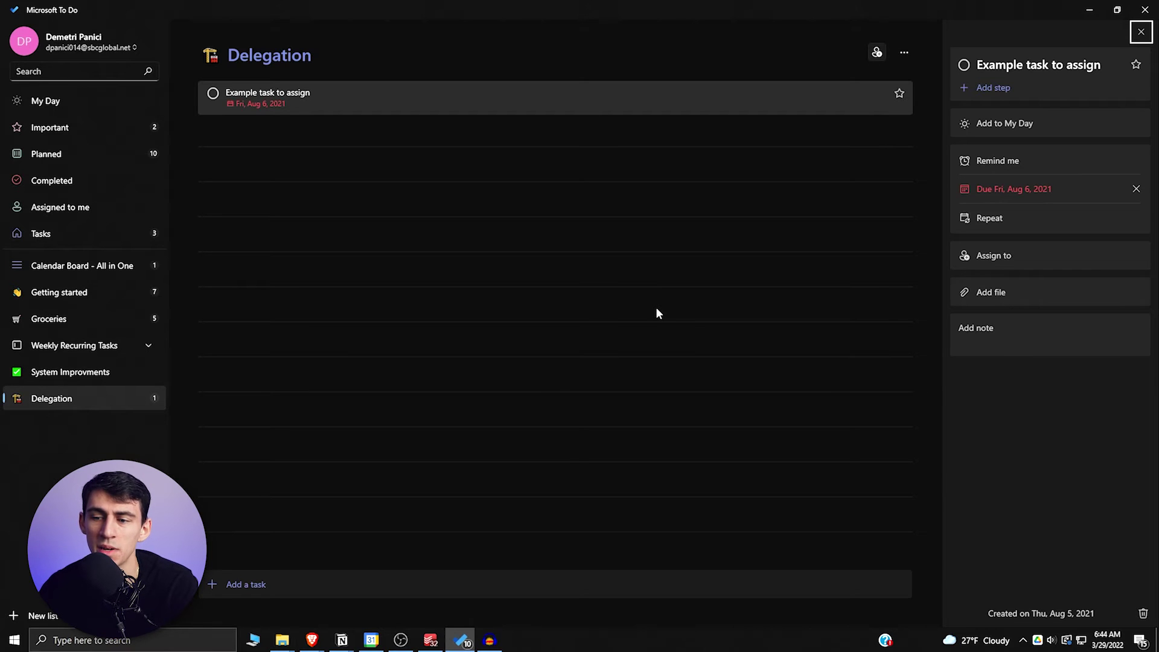
{"action": "left_click", "coordinate": [430, 640]}
{"action": "left_click", "coordinate": [585, 251]}
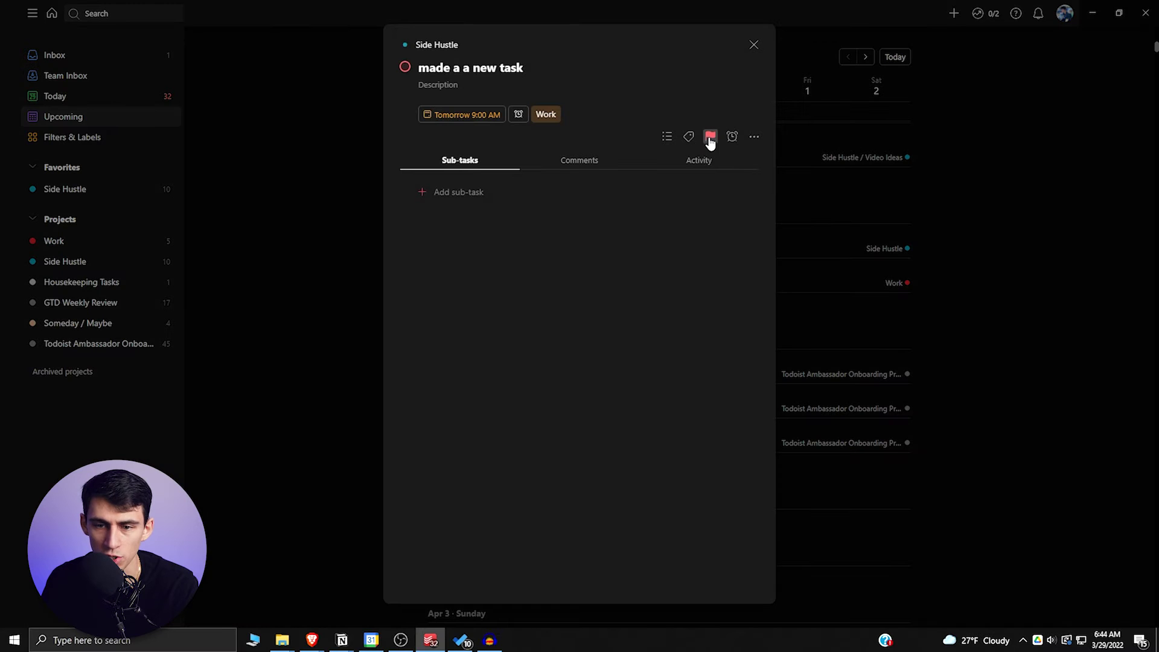
{"action": "left_click", "coordinate": [732, 137]}
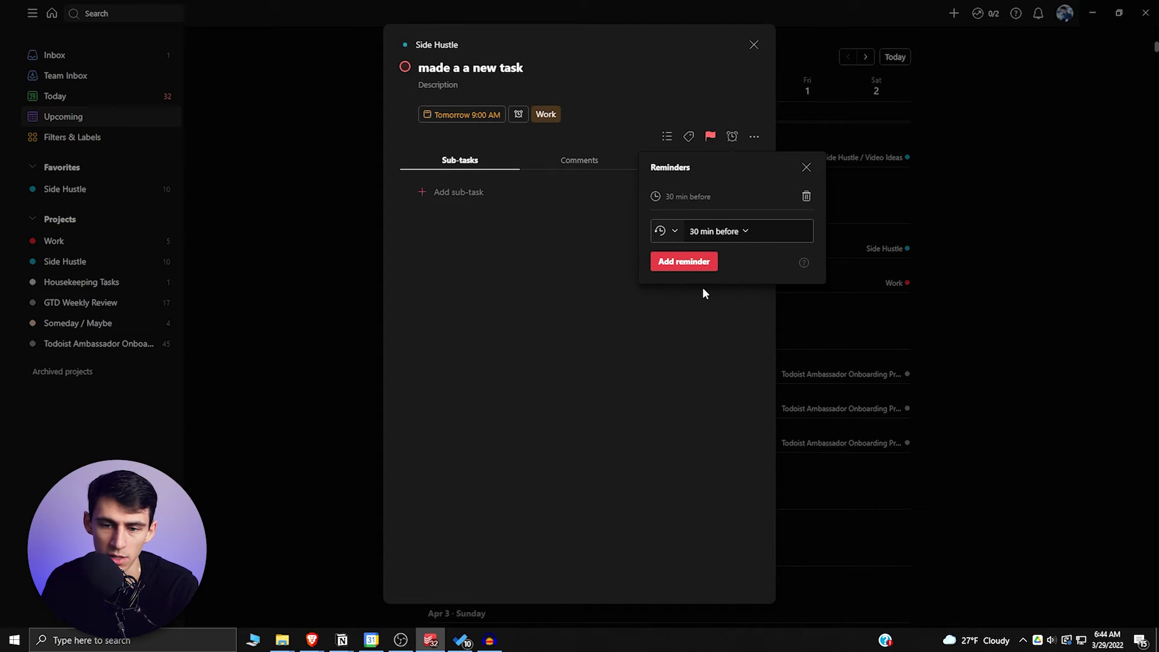
{"action": "left_click", "coordinate": [699, 343]}
{"action": "key", "text": "alt+Tab"}
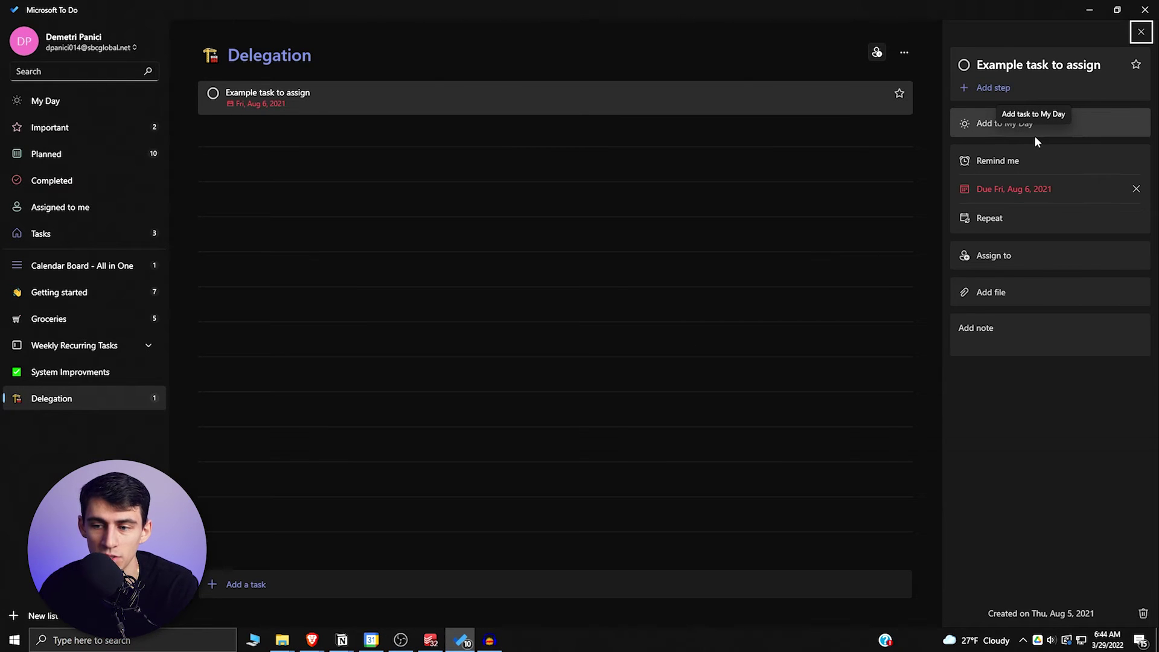
{"action": "left_click", "coordinate": [1080, 226]}
{"action": "left_click", "coordinate": [1012, 397]}
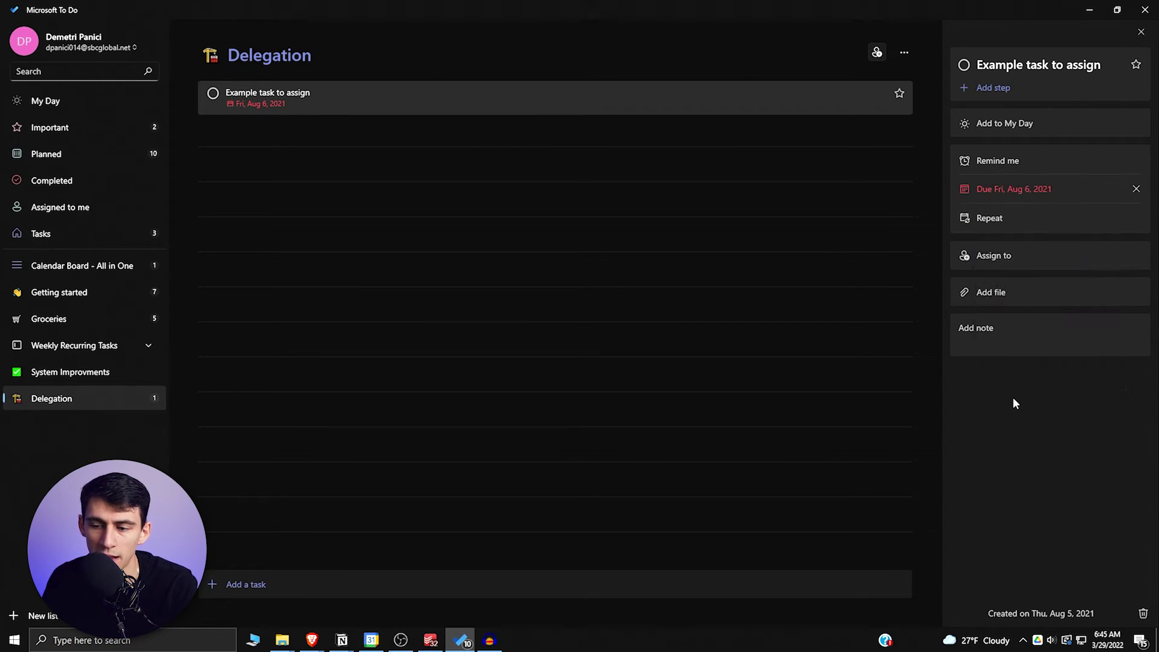
{"action": "left_click", "coordinate": [1031, 237]}
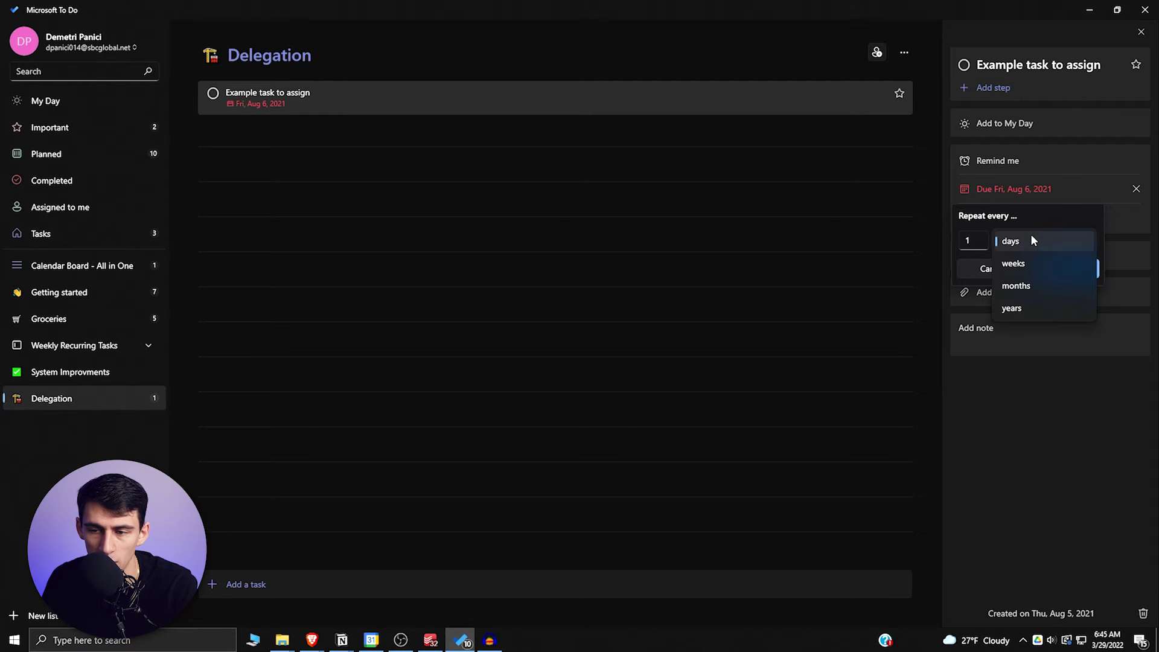
{"action": "left_click", "coordinate": [992, 219]}
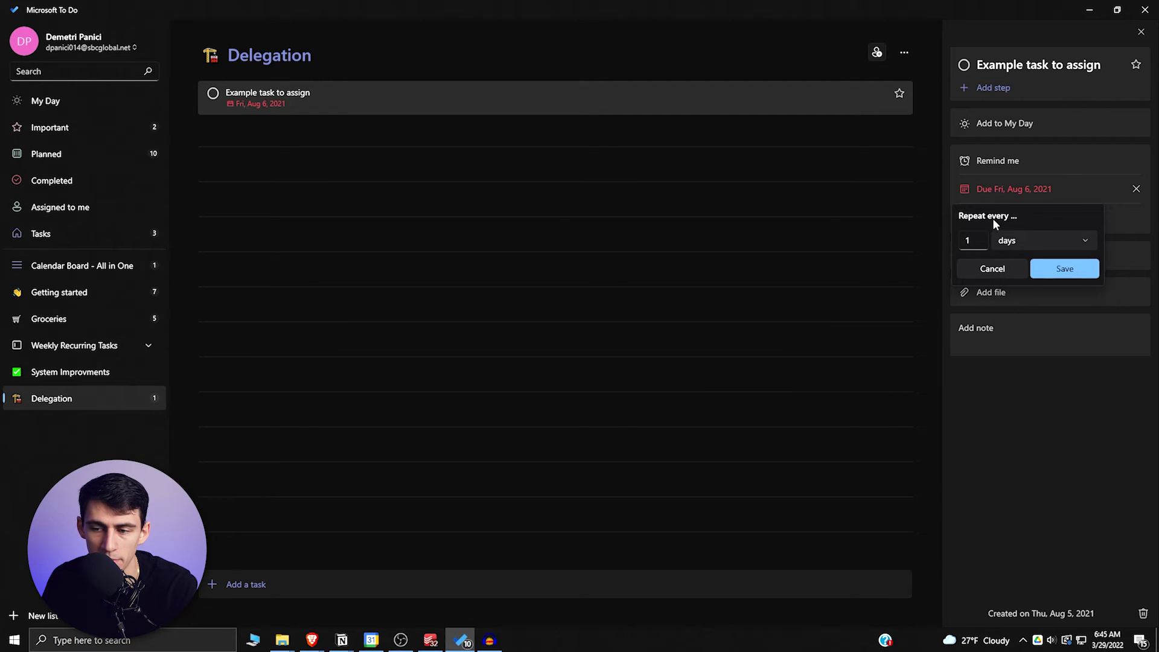
{"action": "left_click", "coordinate": [985, 269]}
{"action": "left_click", "coordinate": [1048, 212]}
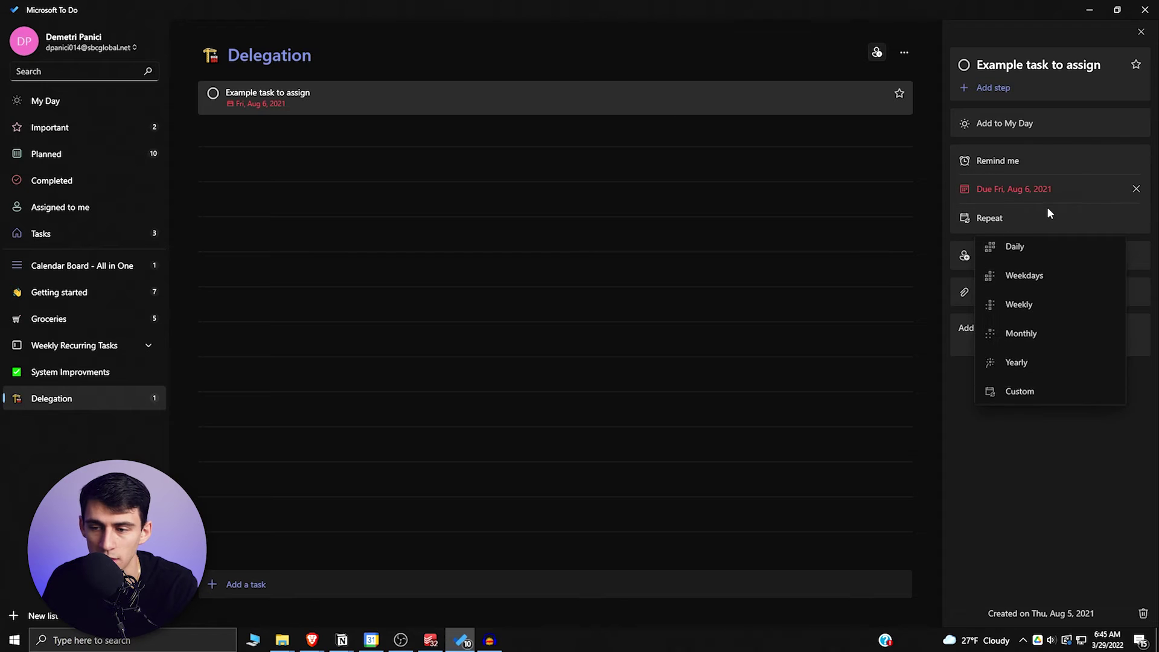
{"action": "left_click", "coordinate": [1030, 211]}
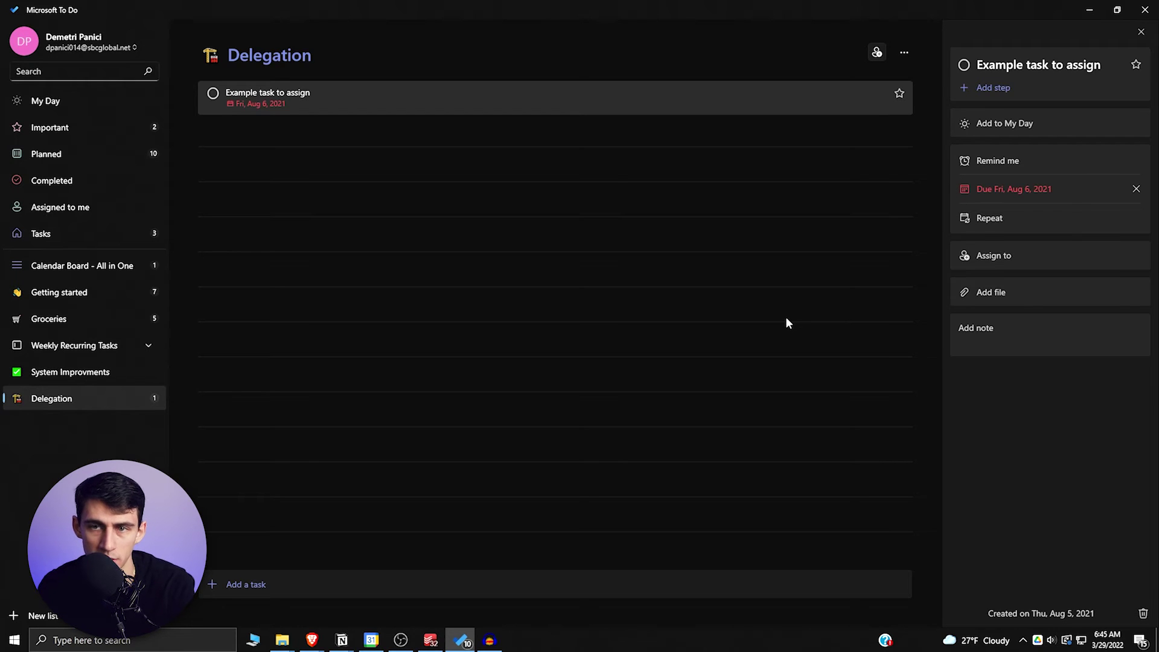
Expand Weekly Recurring Tasks, browse the Monday–Friday lists, settle on Monday and dismiss the natural-language tip
{"action": "left_click", "coordinate": [89, 291]}
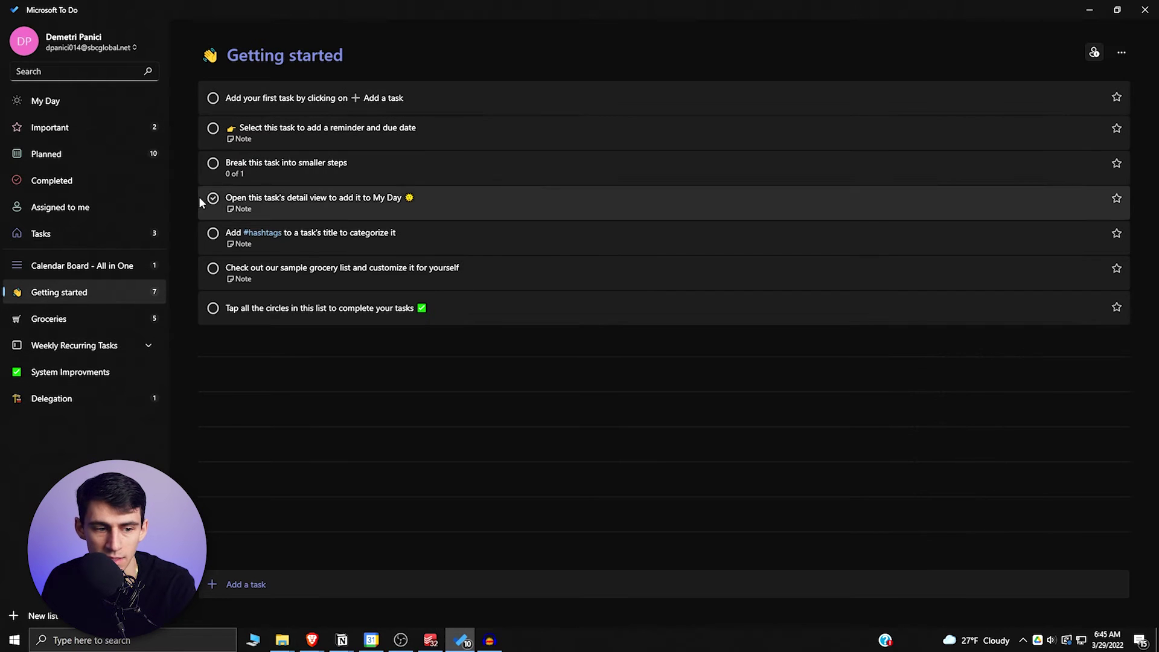
{"action": "left_click", "coordinate": [91, 342]}
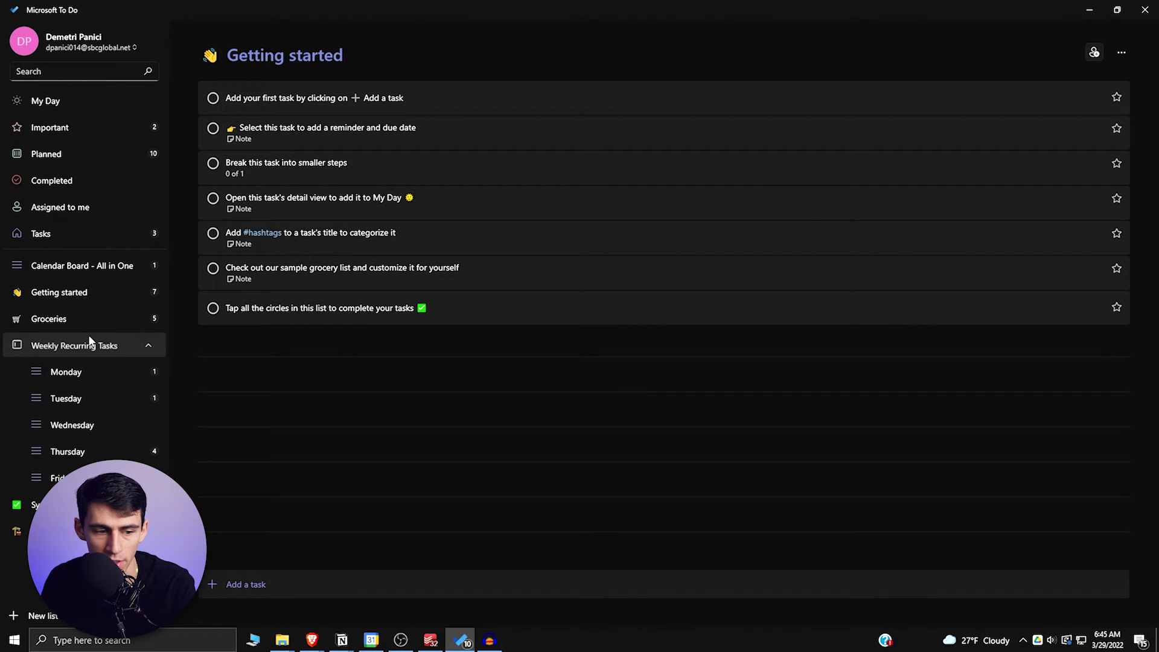
{"action": "left_click", "coordinate": [81, 369]}
{"action": "left_click", "coordinate": [92, 397]}
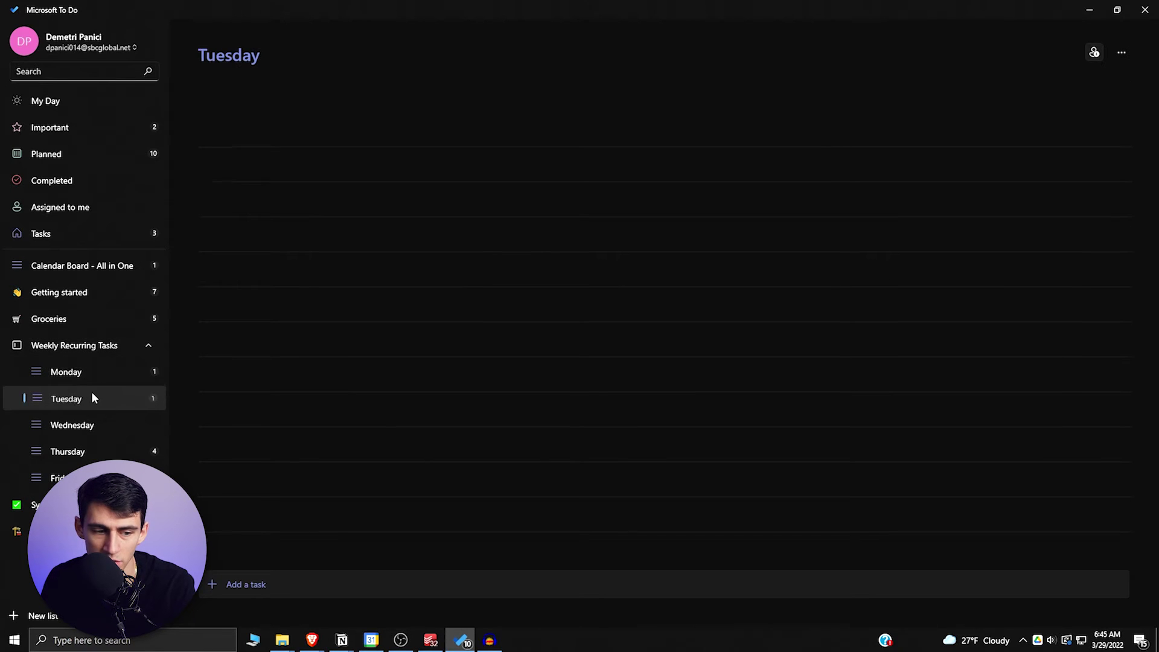
{"action": "left_click", "coordinate": [89, 423]}
{"action": "left_click", "coordinate": [88, 450]}
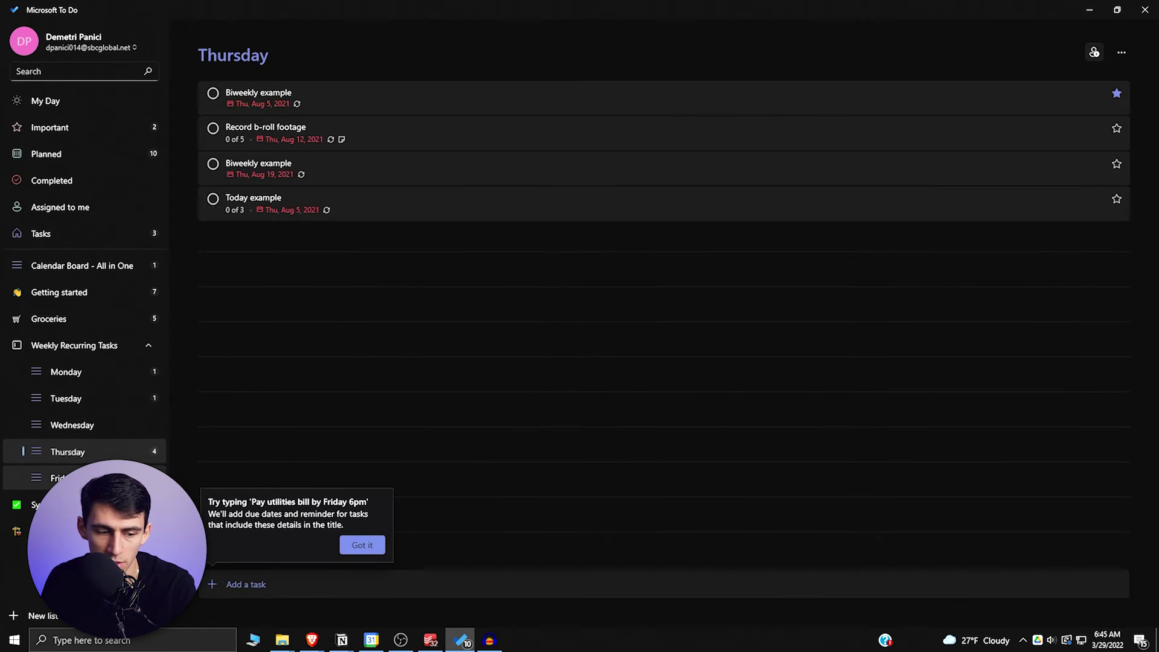
{"action": "left_click", "coordinate": [89, 477]}
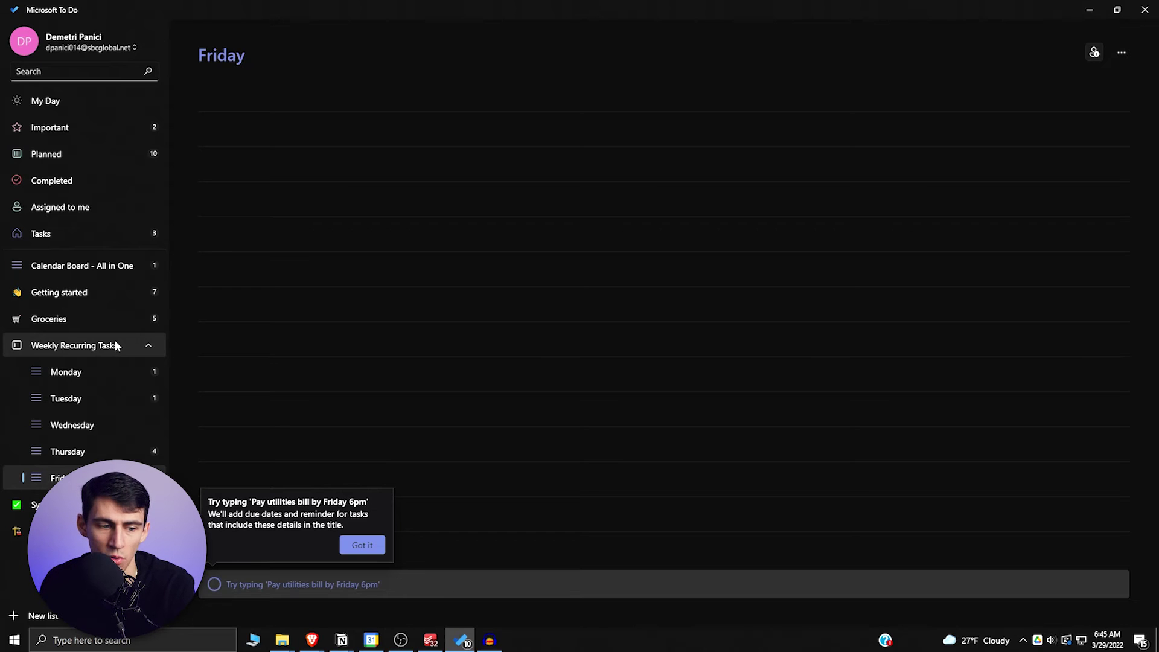
{"action": "left_click", "coordinate": [70, 373]}
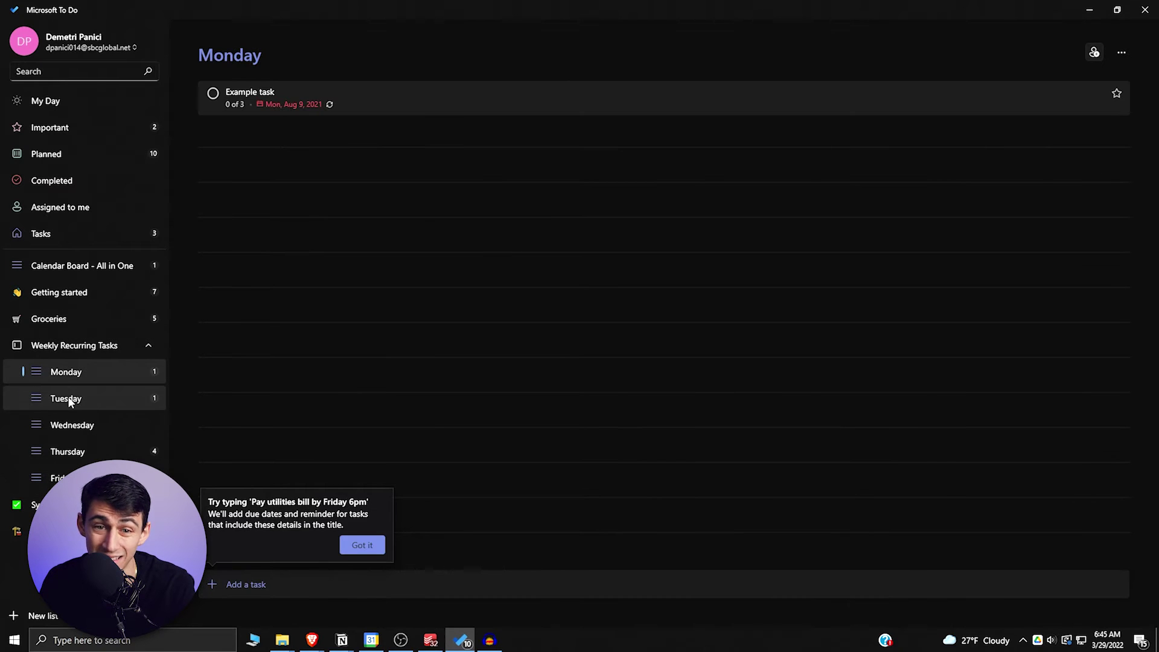
{"action": "left_click", "coordinate": [362, 544]}
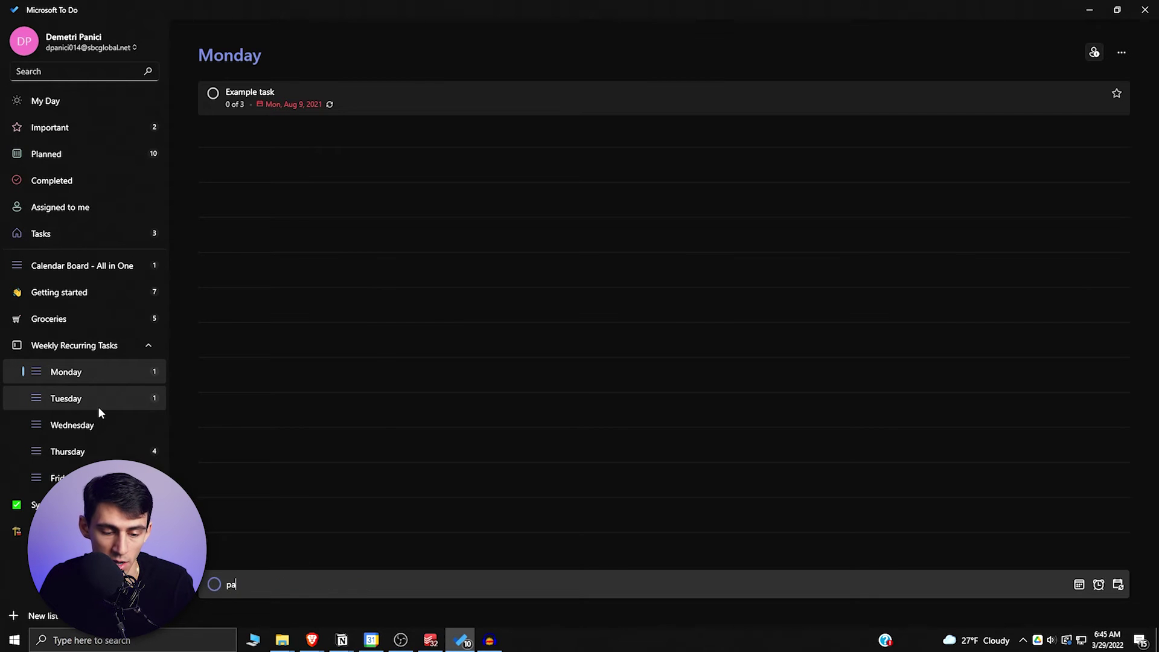
Add 'pay utilities bill by Friday at 6am', getting a 6:00 AM Fri, Apr 1 reminder, and view its details
{"action": "type", "text": "y utilities bill by Friday at"}
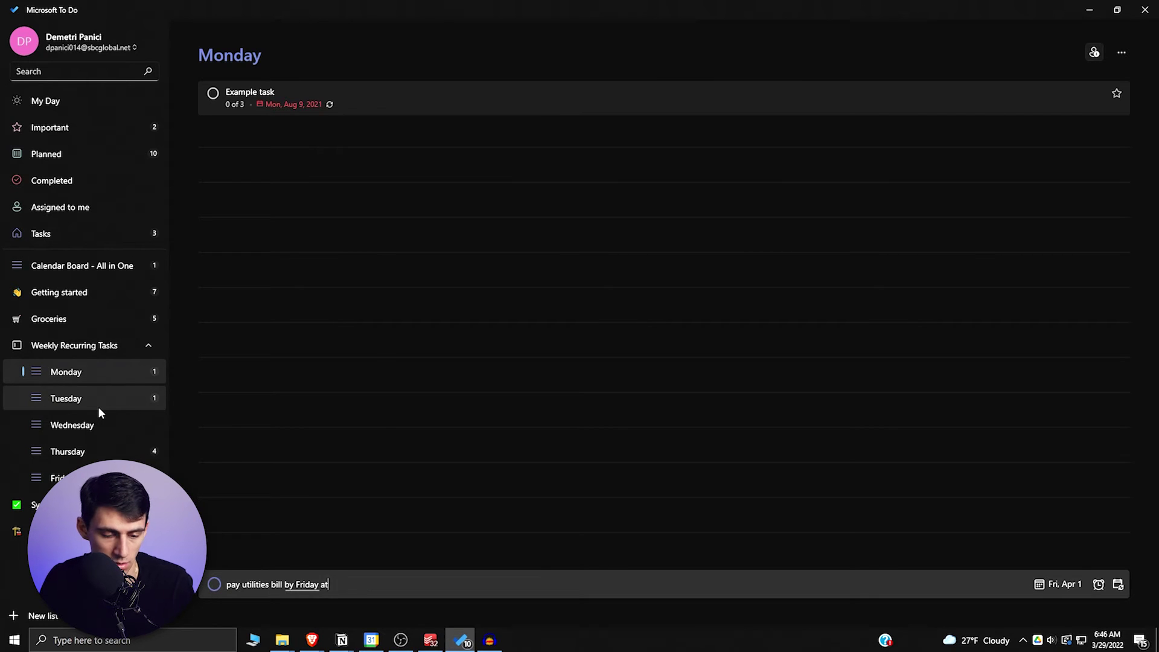
{"action": "type", "text": " 6am"}
{"action": "key", "text": "Return"}
{"action": "left_click", "coordinate": [379, 101]}
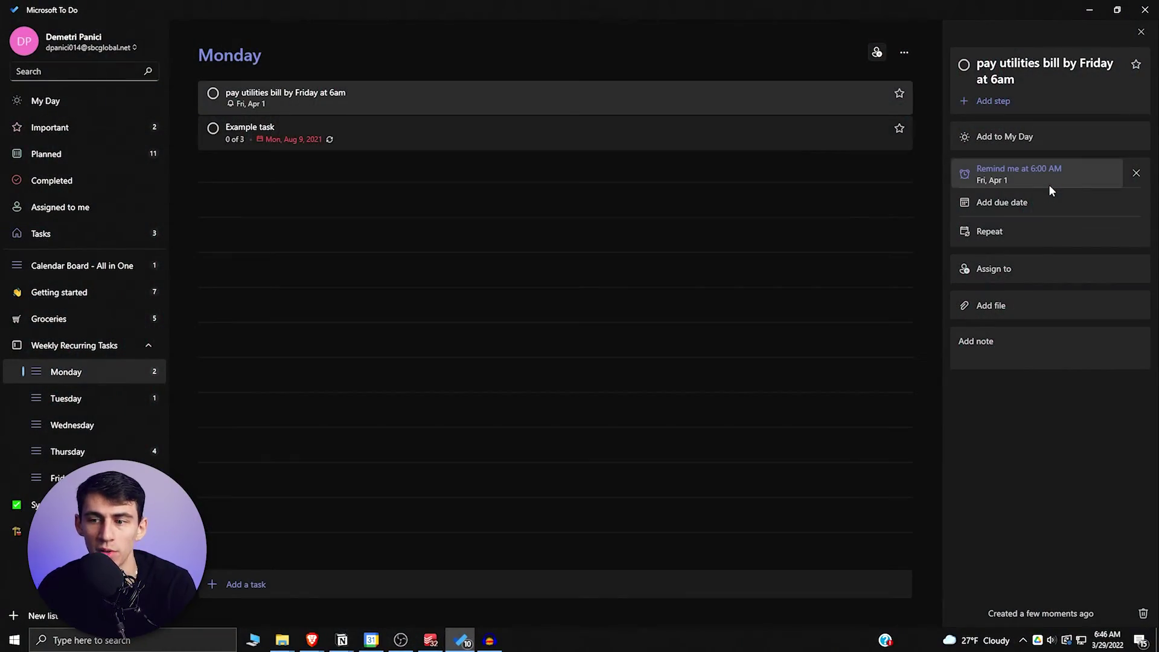
{"action": "left_click", "coordinate": [1027, 268]}
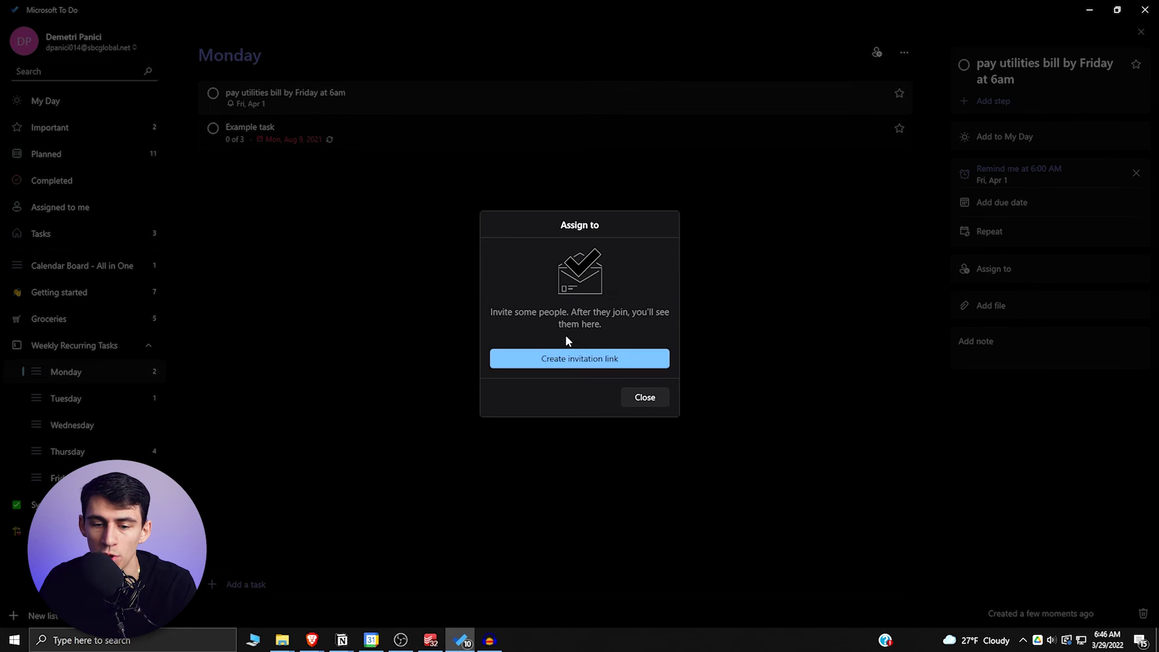
Dismiss the Assign to invitation and go to the empty My Day list for March 29
{"action": "left_click", "coordinate": [643, 397]}
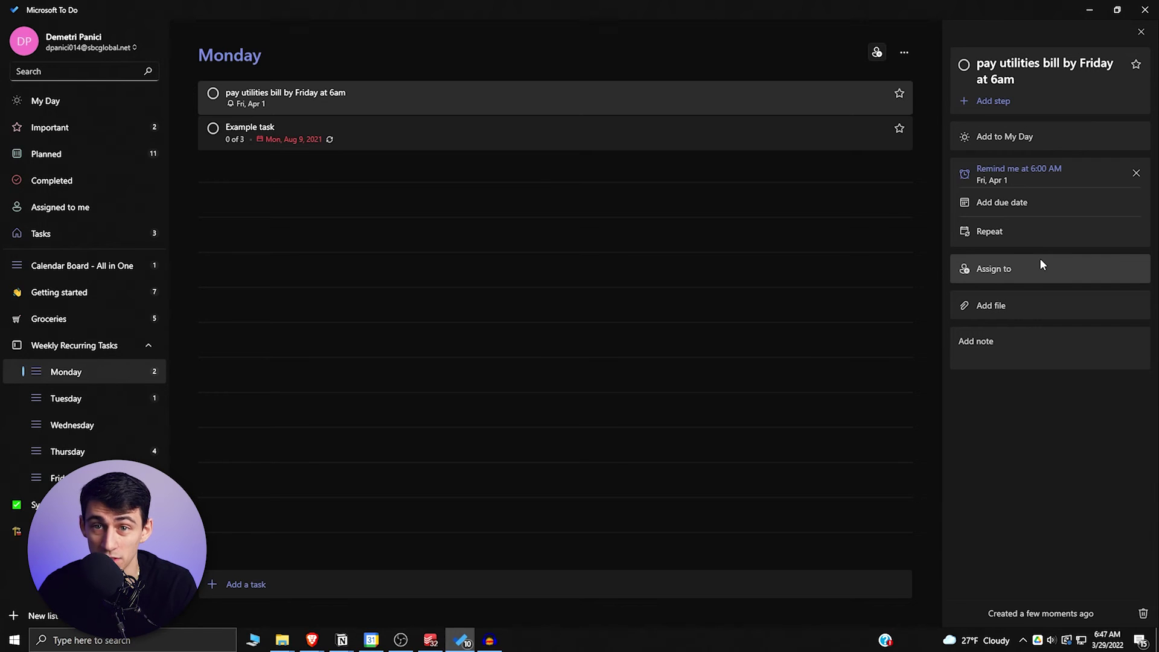
{"action": "left_click", "coordinate": [97, 101]}
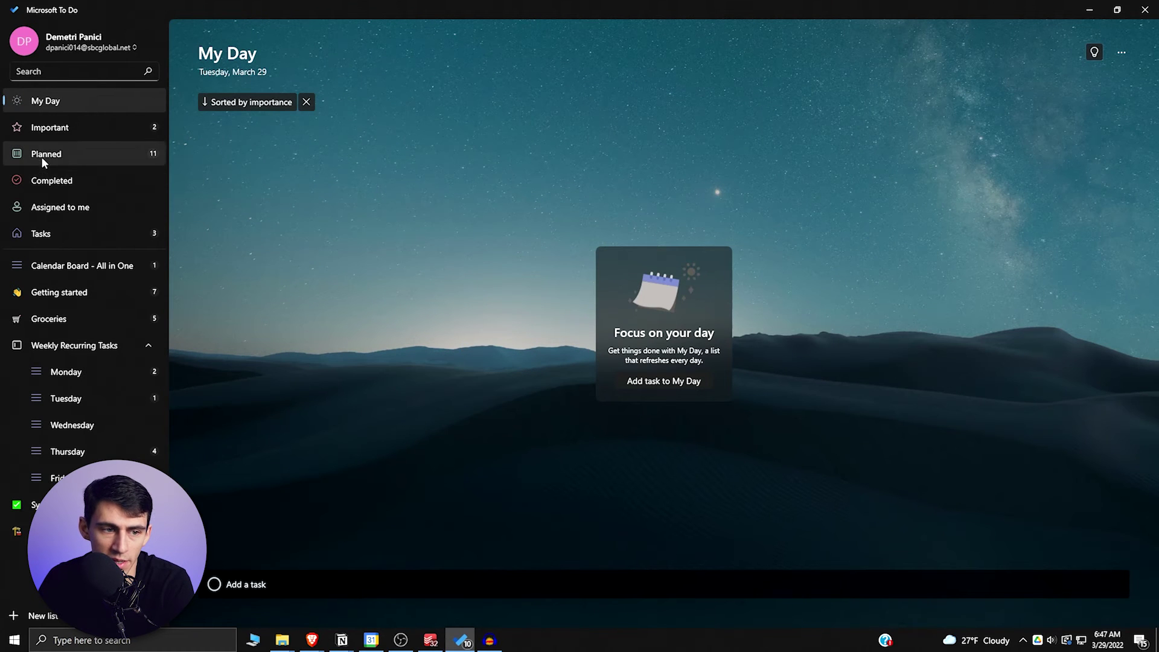
From Important, add 'Record b-roll footage' and 'Biweekly example' to My Day, then view My Day
{"action": "left_click", "coordinate": [69, 130]}
{"action": "right_click", "coordinate": [378, 132]}
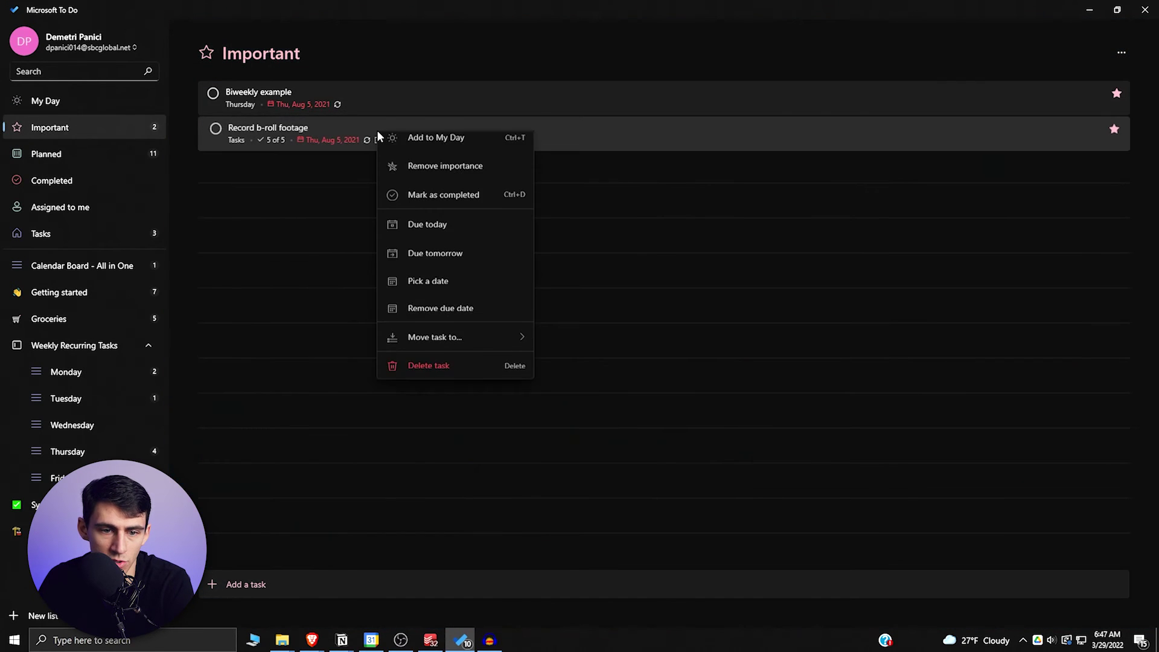
{"action": "left_click", "coordinate": [427, 140]}
{"action": "right_click", "coordinate": [334, 94]}
{"action": "left_click", "coordinate": [355, 108]}
{"action": "left_click", "coordinate": [113, 107]}
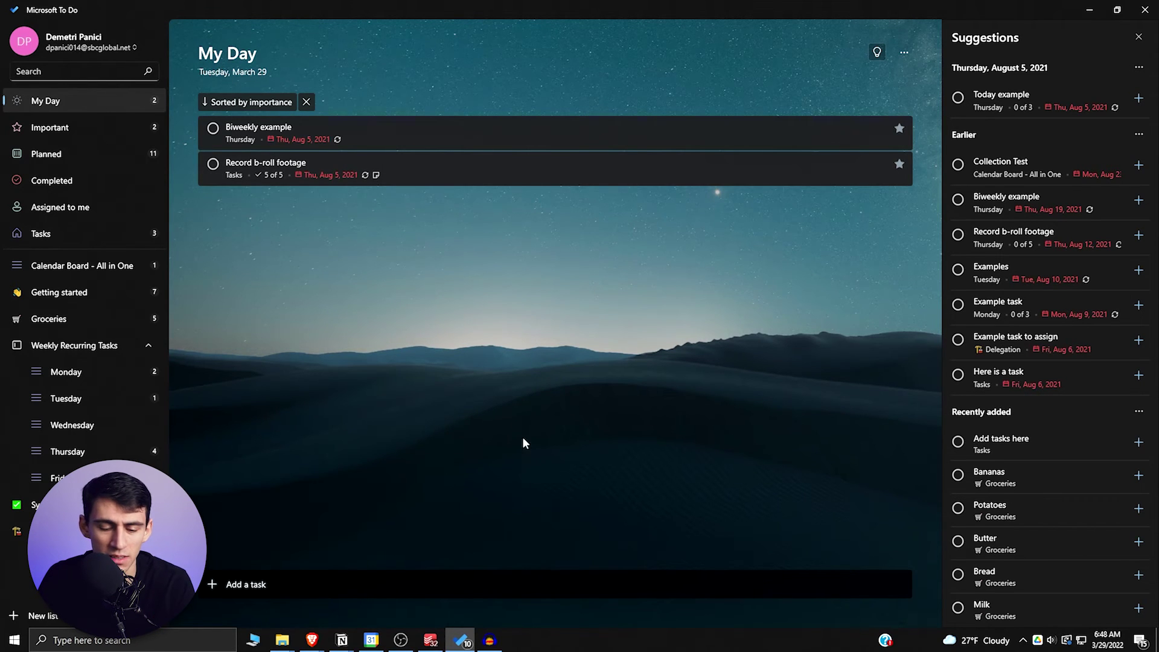
Switch to Todoist and scroll through the connected apps in Settings > Integrations
{"action": "left_click", "coordinate": [431, 640]}
{"action": "left_click", "coordinate": [1064, 13]}
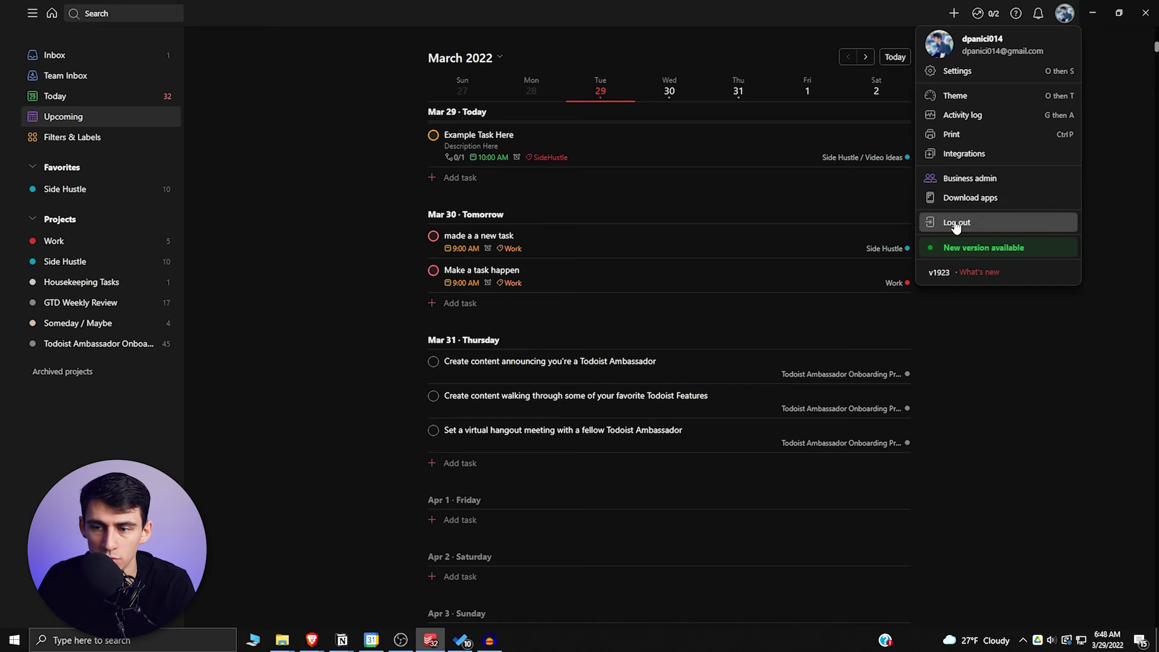
{"action": "left_click", "coordinate": [966, 155]}
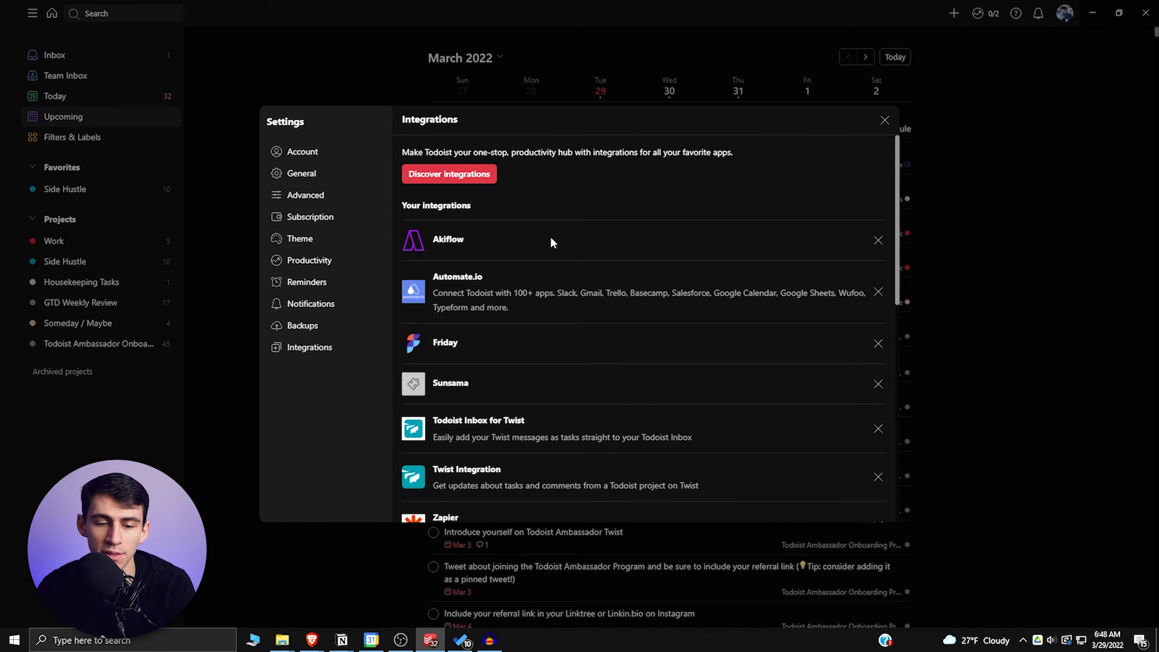
{"action": "scroll", "coordinate": [551, 242], "scroll_direction": "down", "scroll_amount": 2}
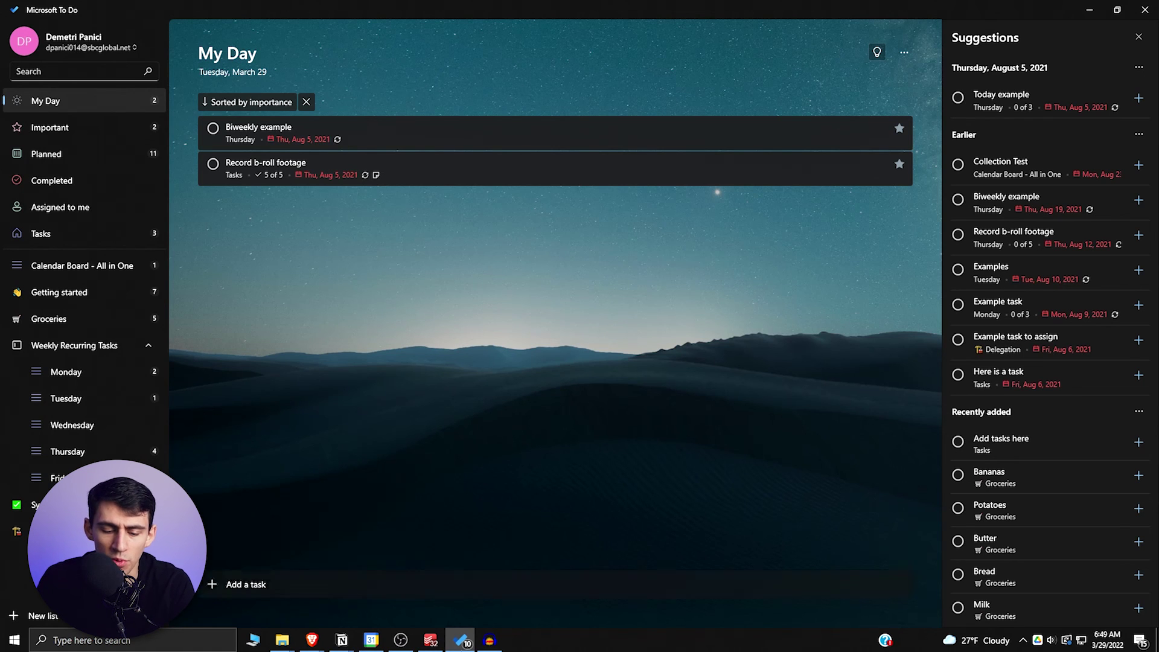
Close Settings and open the Side Hustle project under Favorites
{"action": "left_click", "coordinate": [430, 639]}
{"action": "left_click", "coordinate": [945, 151]}
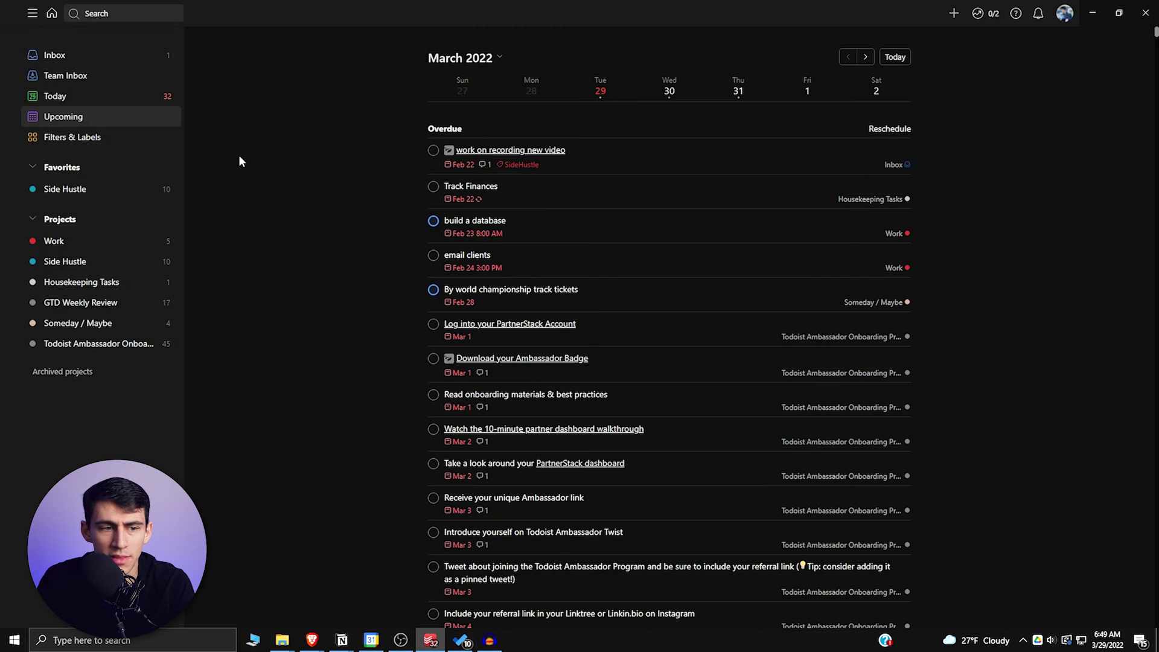
{"action": "left_click", "coordinate": [97, 56]}
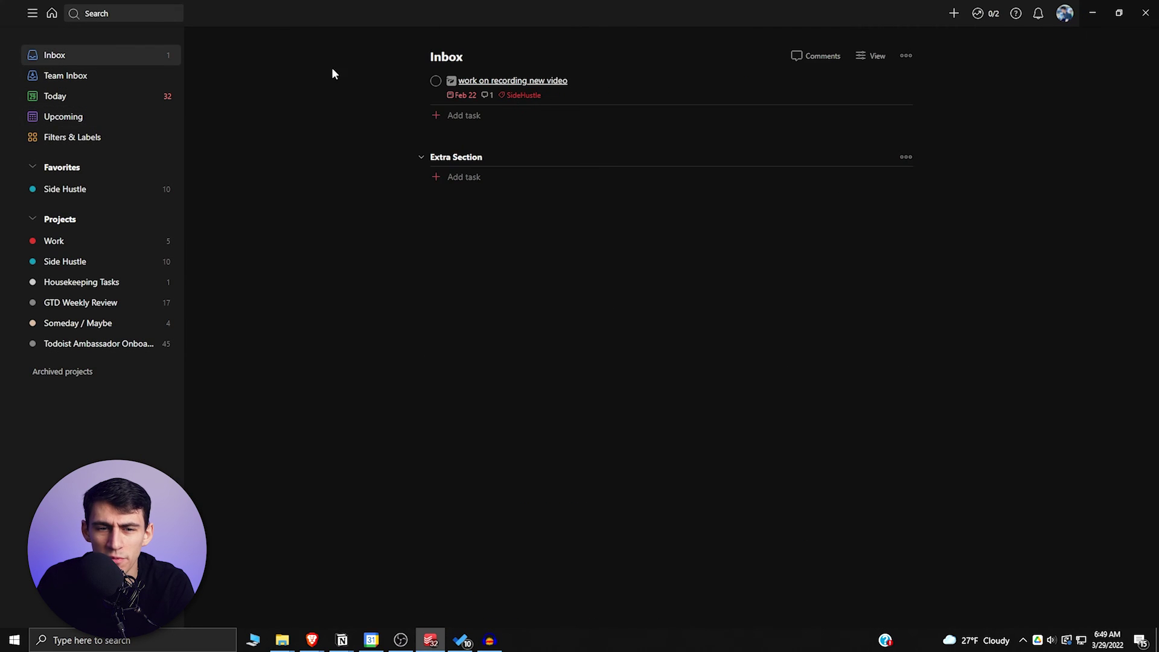
{"action": "left_click", "coordinate": [87, 170]}
{"action": "left_click", "coordinate": [88, 196]}
{"action": "left_click", "coordinate": [84, 169]}
{"action": "left_click", "coordinate": [65, 189]}
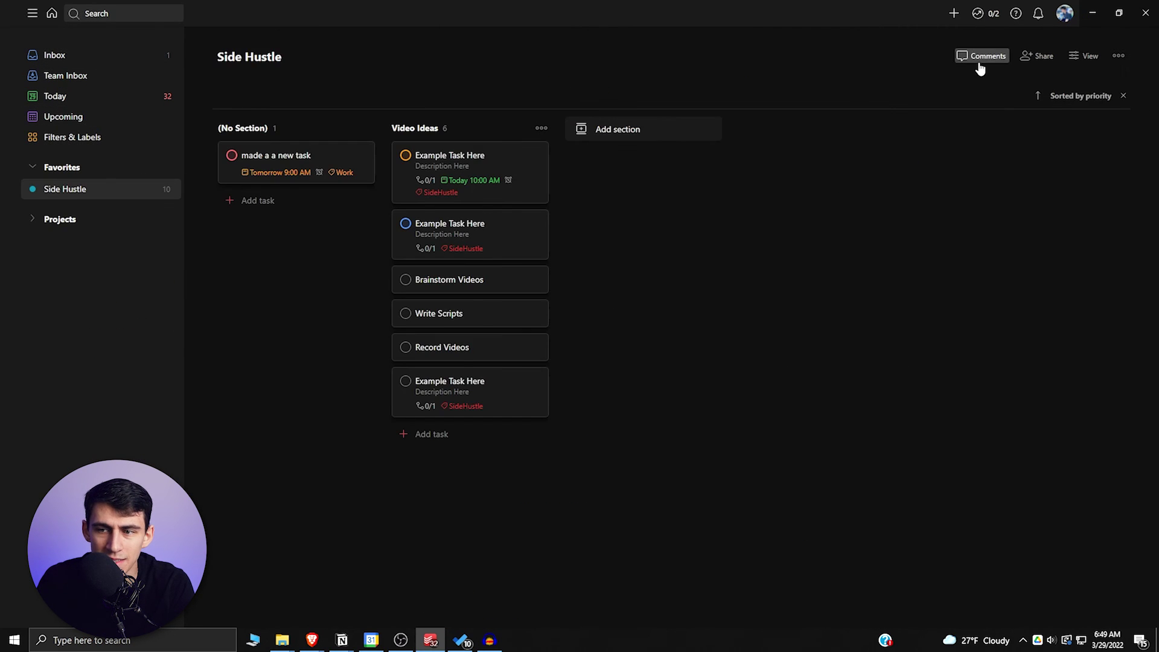
Change the Side Hustle layout from board to list view
{"action": "left_click", "coordinate": [1090, 56]}
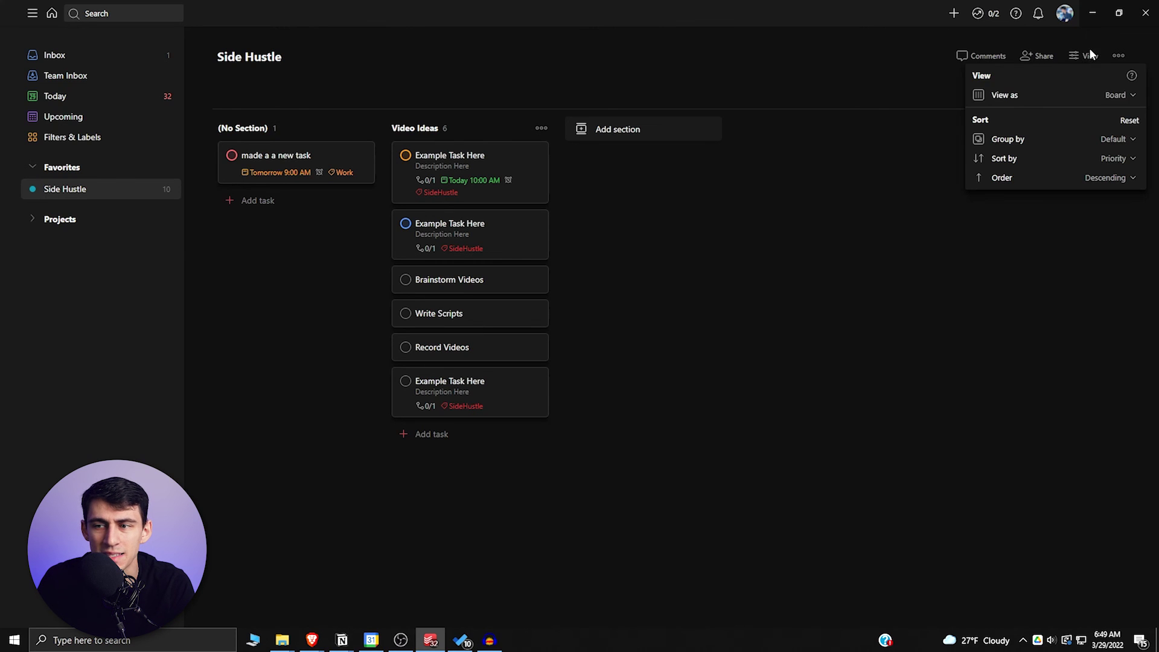
{"action": "left_click", "coordinate": [1026, 95]}
{"action": "left_click", "coordinate": [1107, 112]}
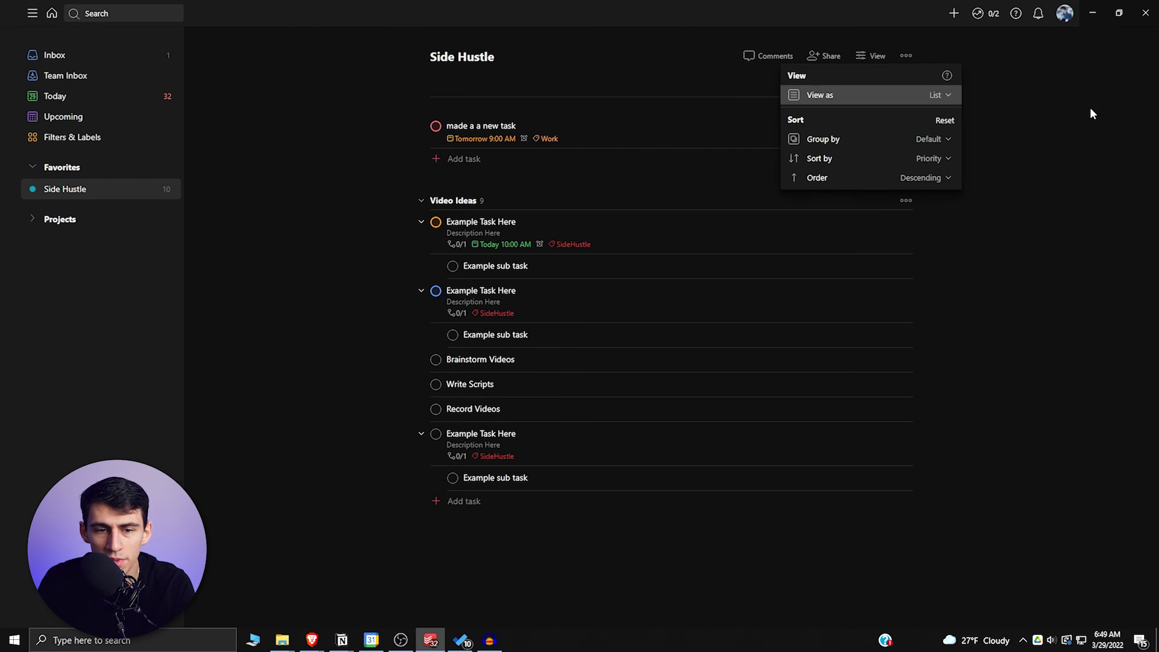